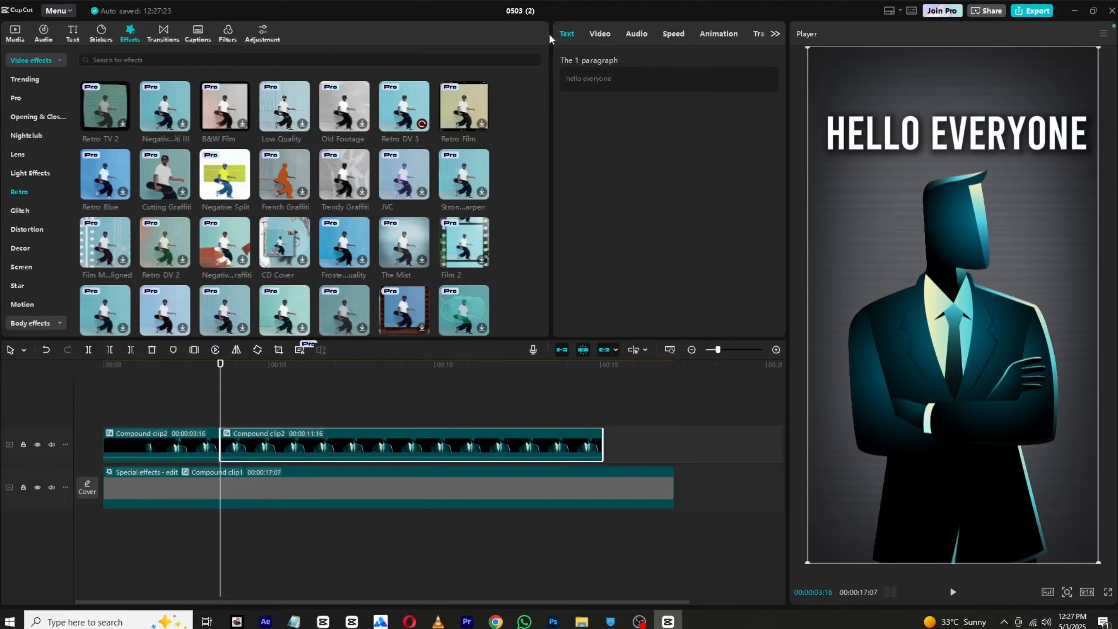
# Step: Keyframe the second Compound clip2's transform at 3:16, and at 4:08 move it off-frame to X -2622, Y 170 with 18.43° rotation
pyautogui.click(602, 36)
pyautogui.click(770, 90)
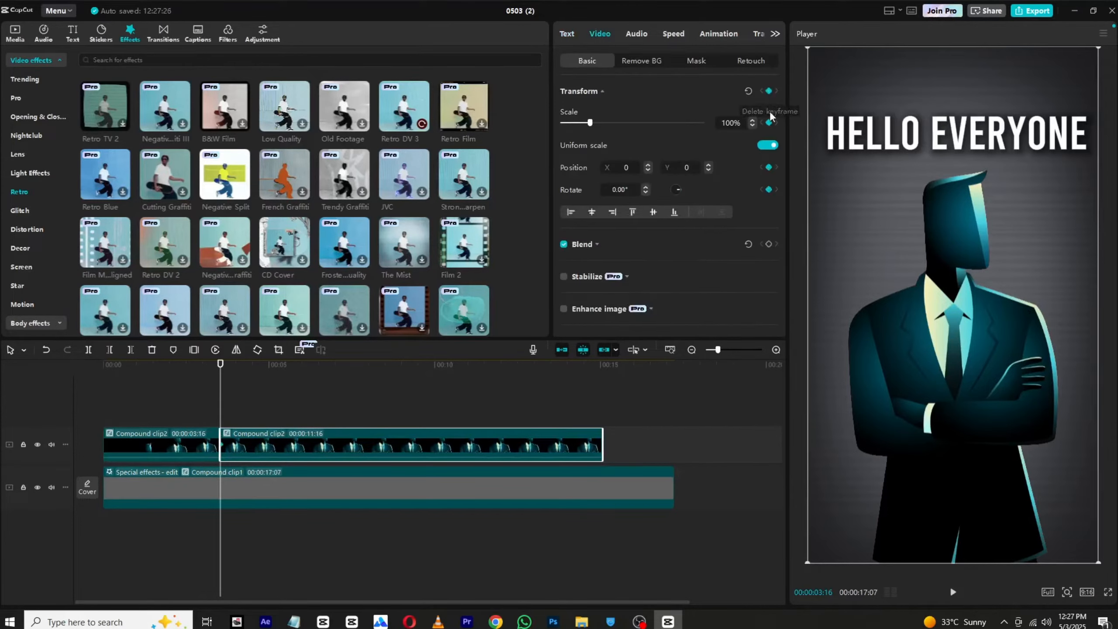
pyautogui.moveTo(224, 379); pyautogui.dragTo(245, 382)
pyautogui.moveTo(945, 365); pyautogui.dragTo(829, 359)
pyautogui.moveTo(676, 189); pyautogui.dragTo(679, 188)
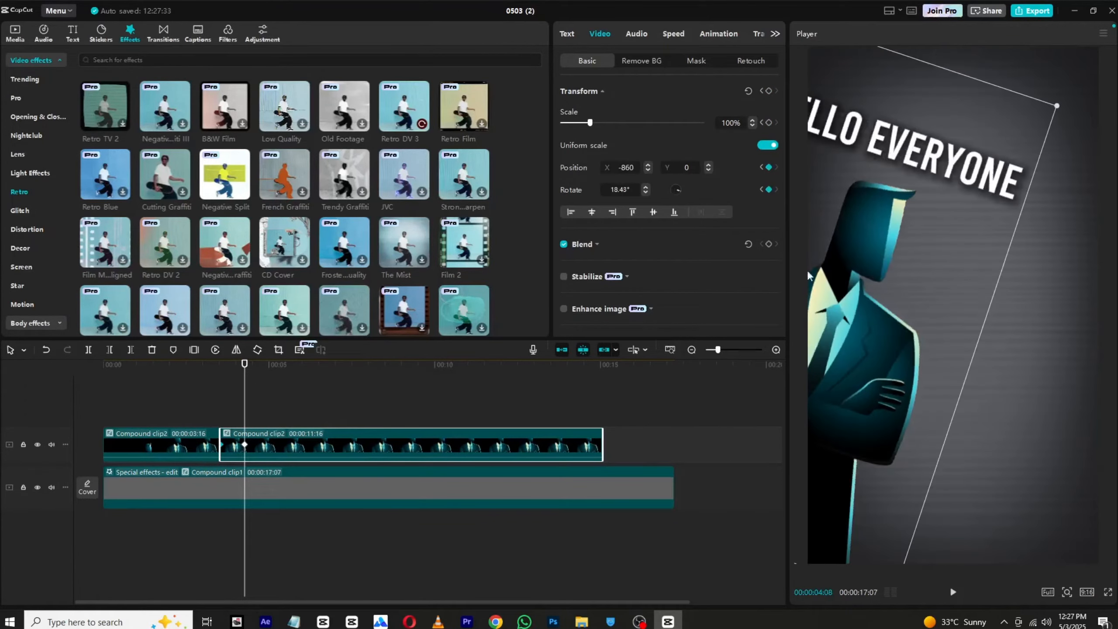
pyautogui.moveTo(958, 267); pyautogui.dragTo(743, 256)
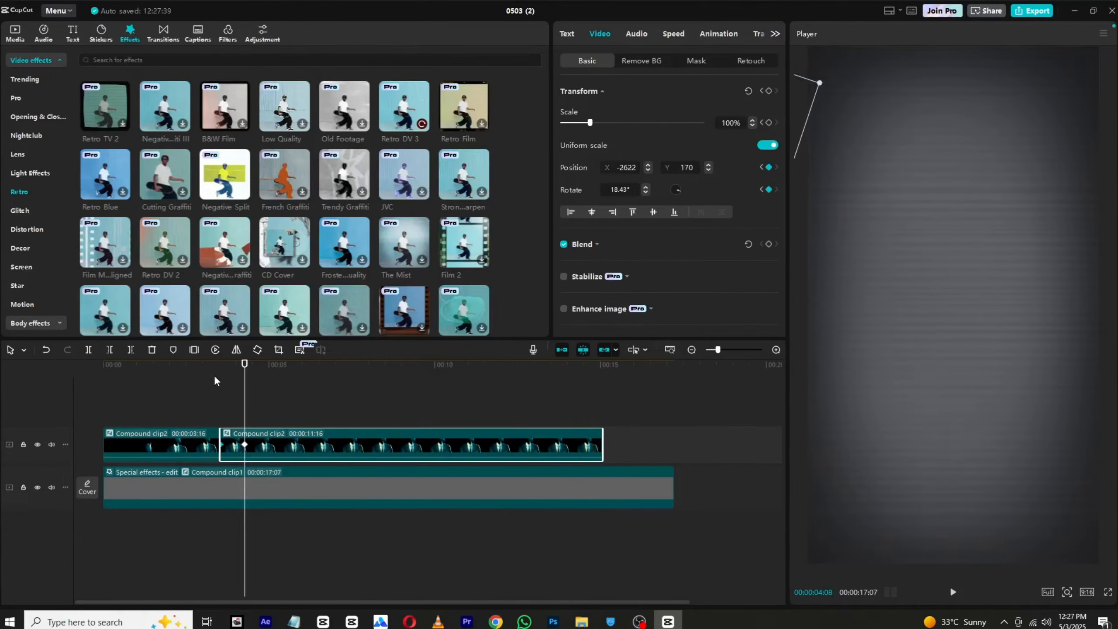
# Step: Move the second clip's exit keyframe to 4:24, apply the Cubic Out curve to the motion, and play it back
pyautogui.moveTo(245, 444); pyautogui.dragTo(262, 444)
pyautogui.rightClick(262, 443)
pyautogui.click(317, 455)
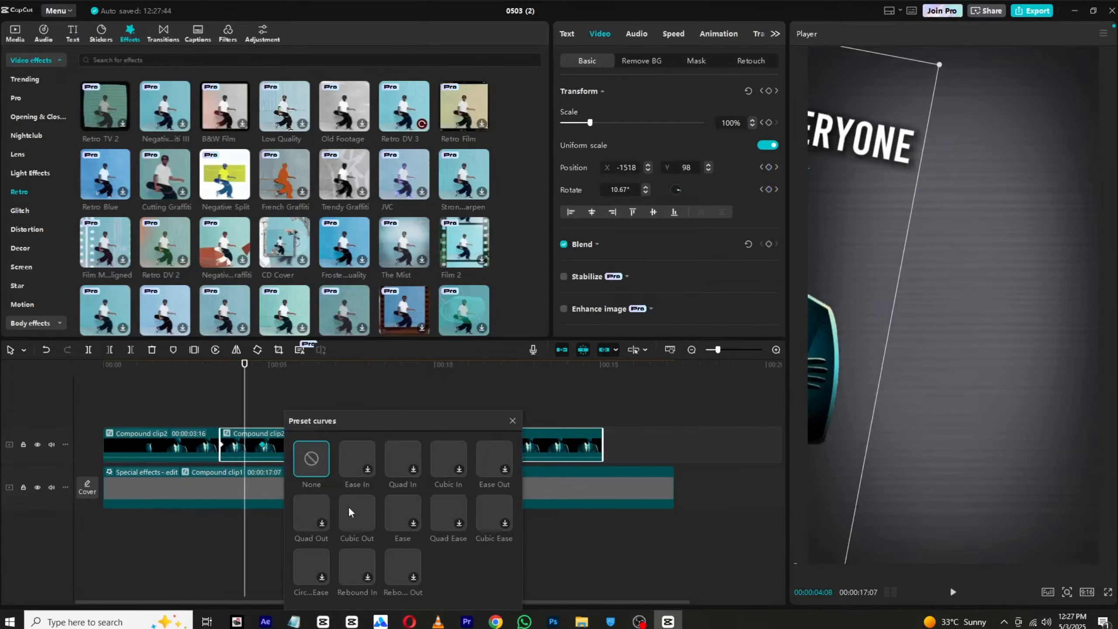
pyautogui.click(347, 506)
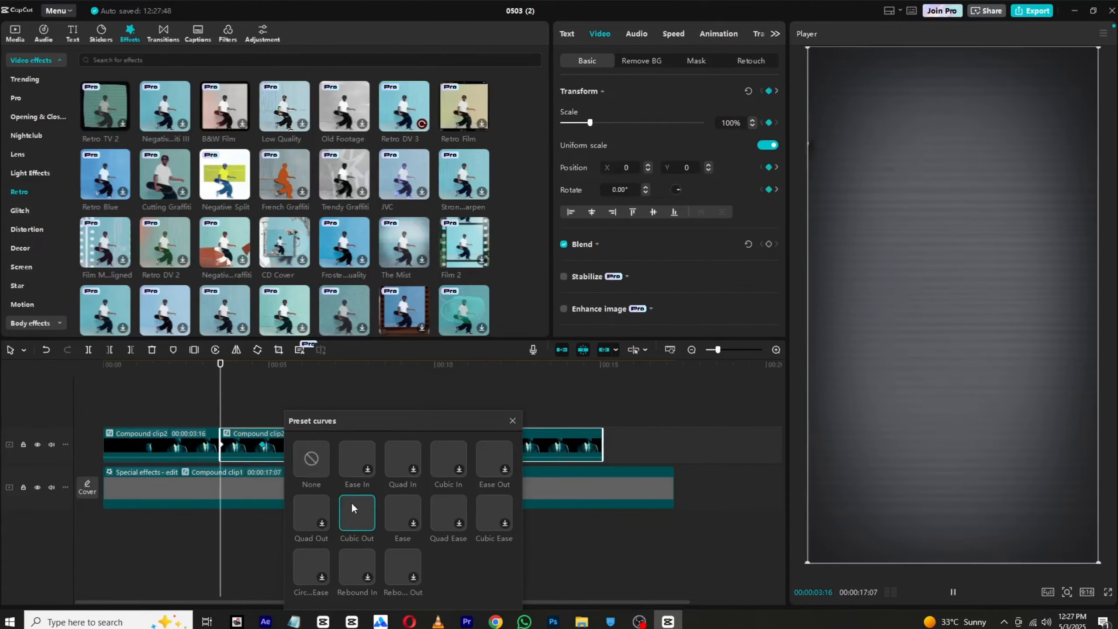
pyautogui.click(512, 421)
pyautogui.click(248, 400)
pyautogui.click(45, 376)
pyautogui.press('space')
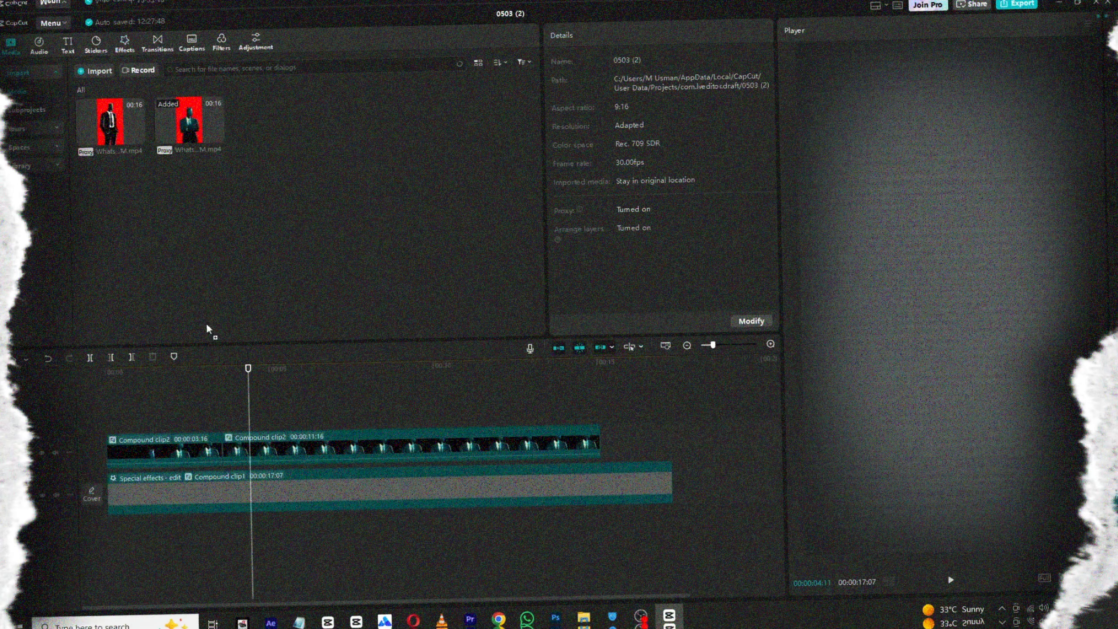
# Step: Place the black-suited figure video above the other clips at 4:11 and chroma key out its red background at intensity 85
pyautogui.moveTo(206, 325); pyautogui.dragTo(246, 411)
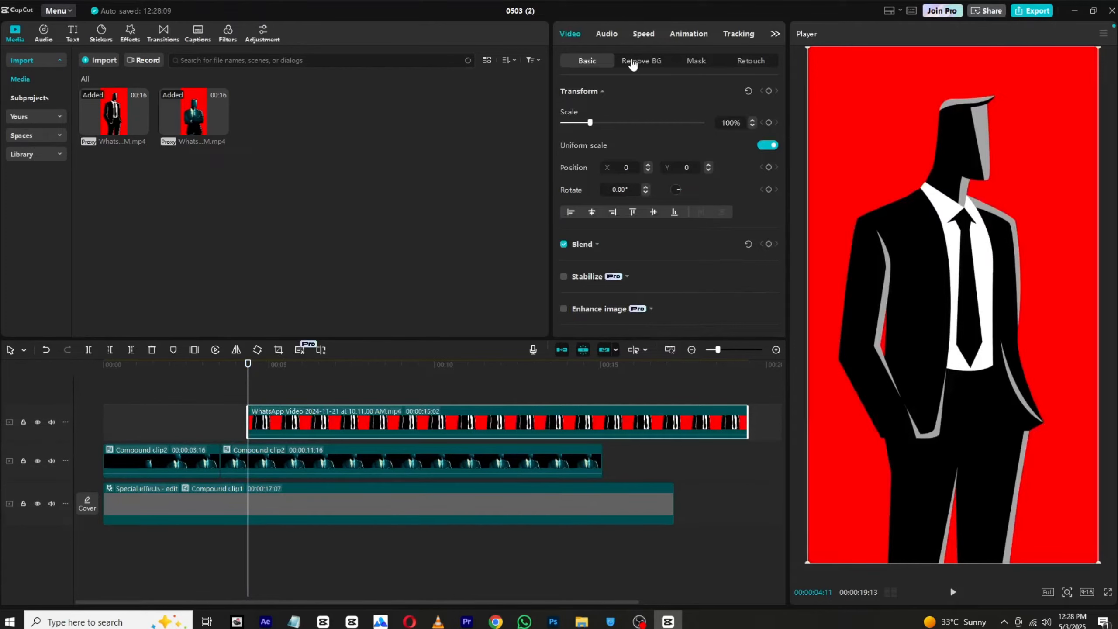
pyautogui.click(632, 62)
pyautogui.click(564, 146)
pyautogui.click(606, 166)
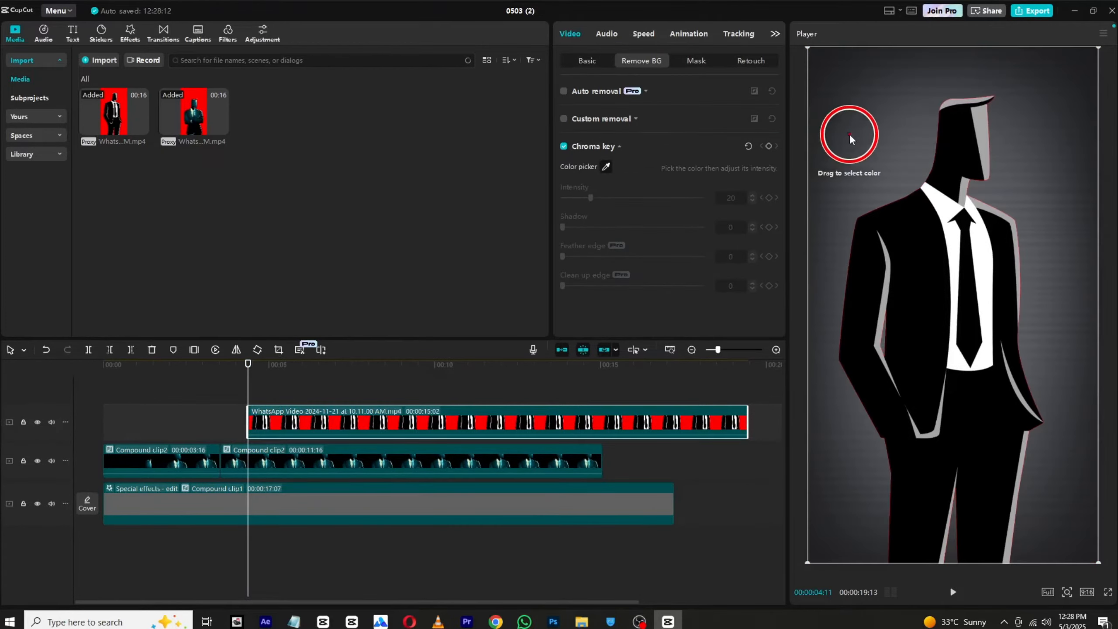
pyautogui.click(848, 134)
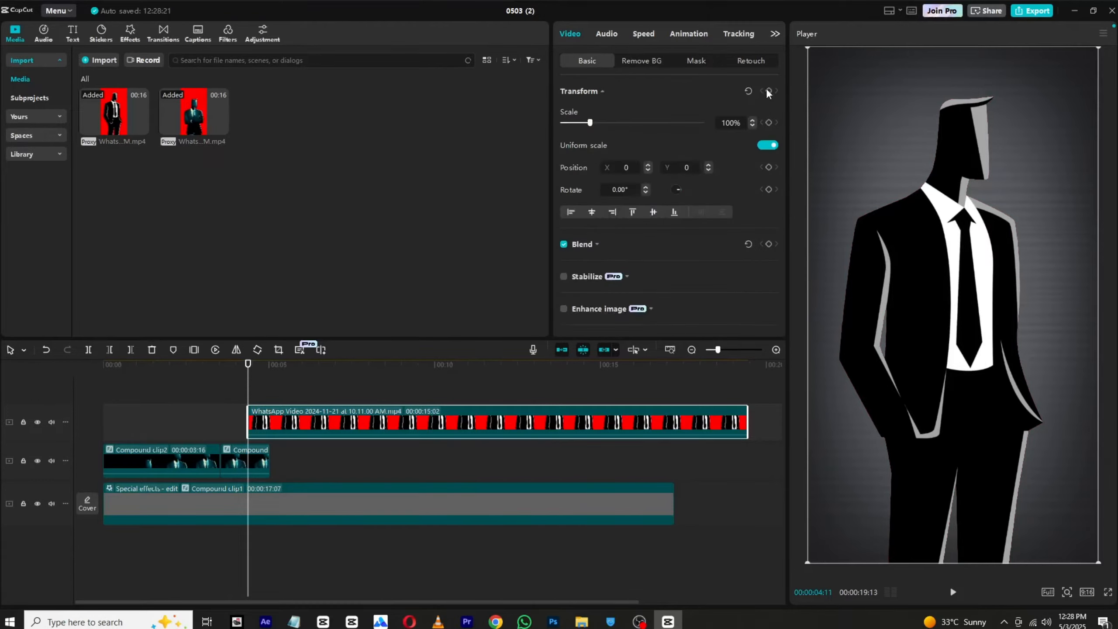
# Step: Keyframe the suited figure's transform at the clip start with 80% scale, 10.30° rotation and off-frame position X 1792, Y -697
pyautogui.click(768, 90)
pyautogui.moveTo(992, 228); pyautogui.dragTo(964, 237)
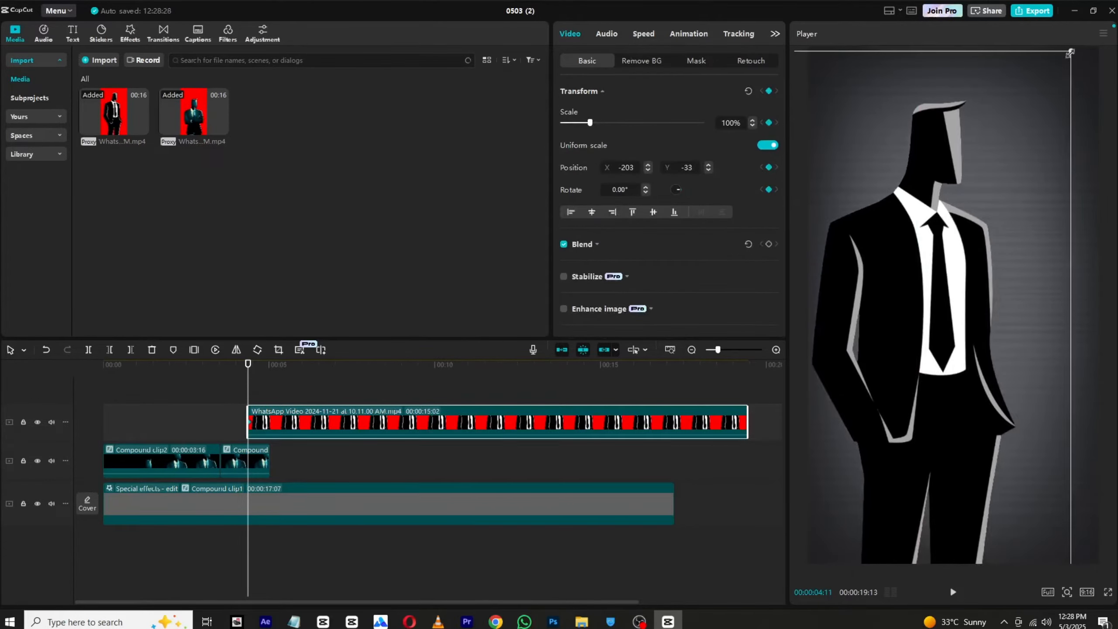
pyautogui.moveTo(1069, 54); pyautogui.dragTo(1013, 161)
pyautogui.moveTo(933, 229); pyautogui.dragTo(960, 298)
pyautogui.moveTo(1056, 200); pyautogui.dragTo(1069, 172)
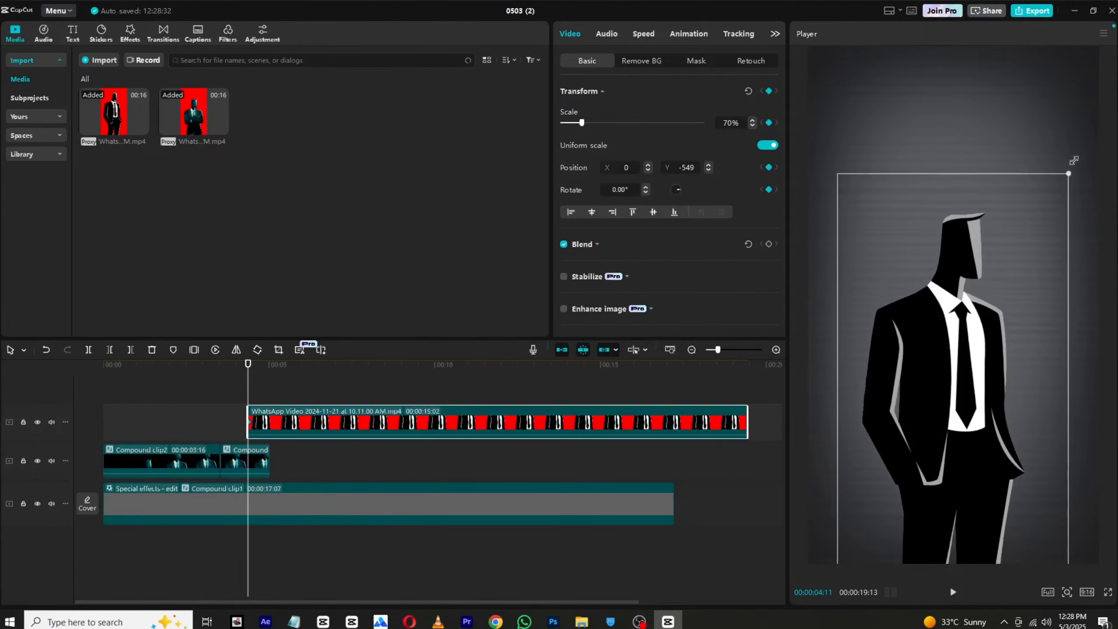
pyautogui.moveTo(997, 255); pyautogui.dragTo(997, 241)
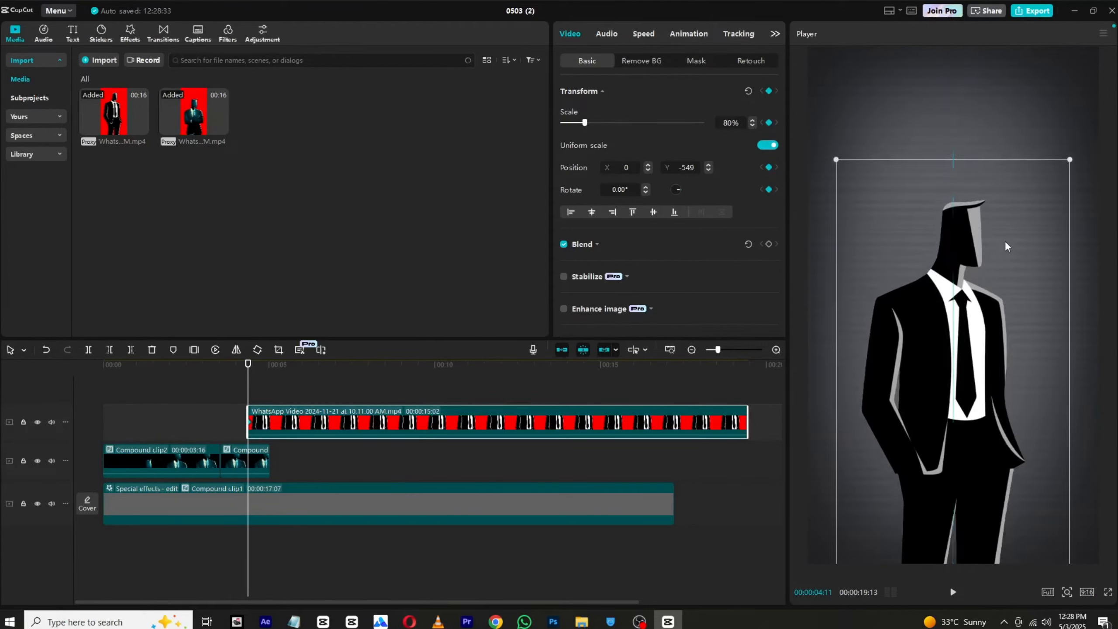
pyautogui.moveTo(679, 188); pyautogui.dragTo(682, 191)
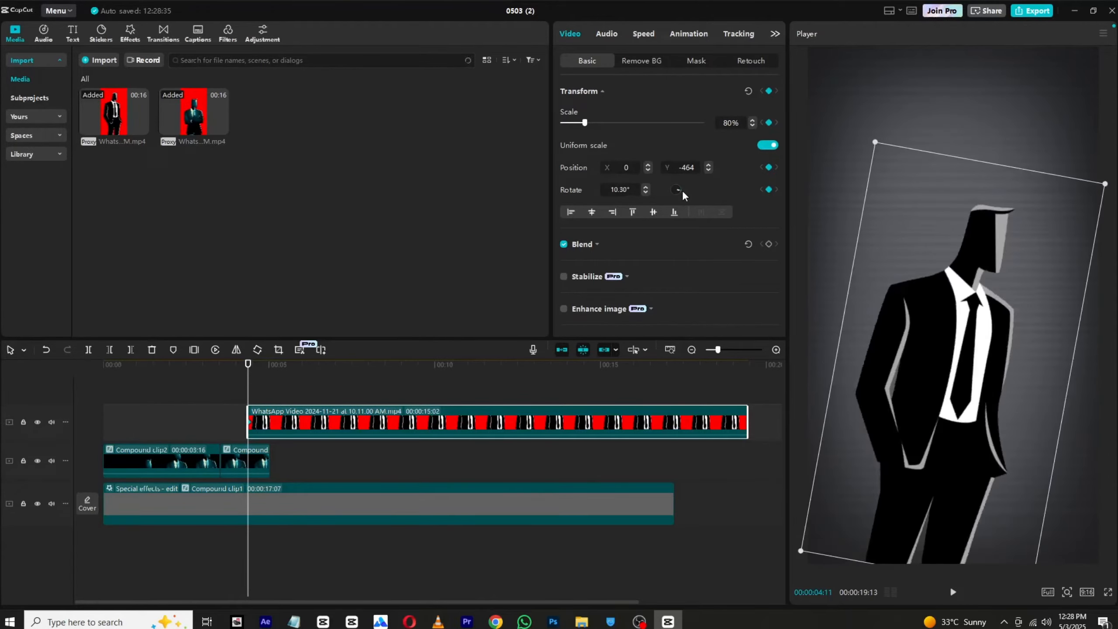
pyautogui.moveTo(972, 371); pyautogui.dragTo(1101, 406)
# Step: At 5:01, bring the suited figure into frame at X 41, Y -403 and straighten its rotation to 0°
pyautogui.moveTo(277, 372); pyautogui.dragTo(271, 380)
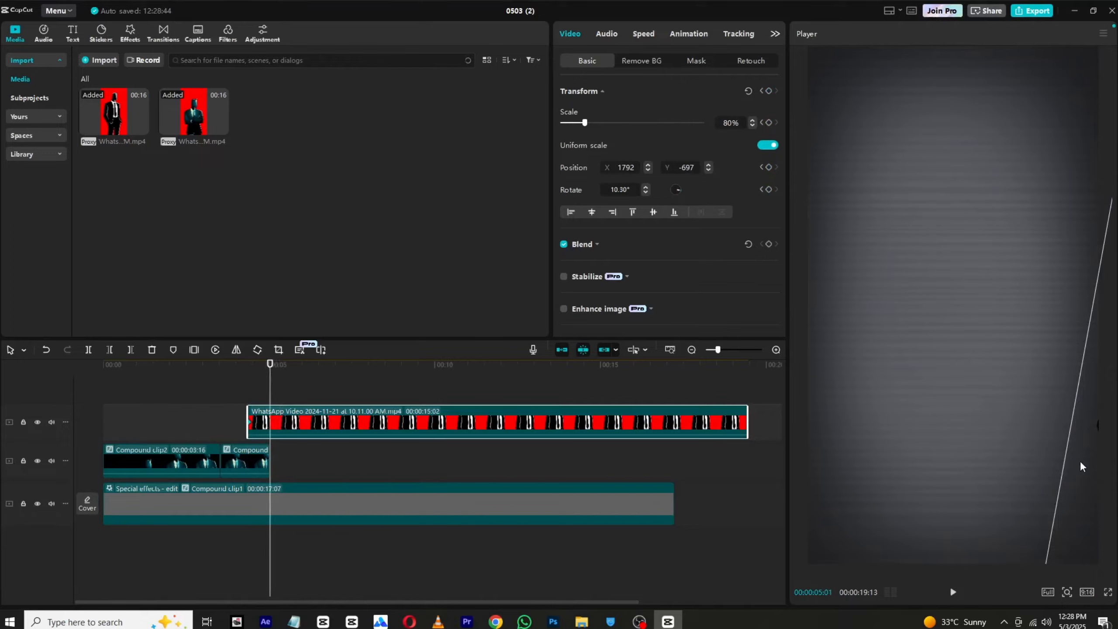
pyautogui.moveTo(1079, 461); pyautogui.dragTo(858, 428)
pyautogui.moveTo(1032, 252); pyautogui.dragTo(1017, 201)
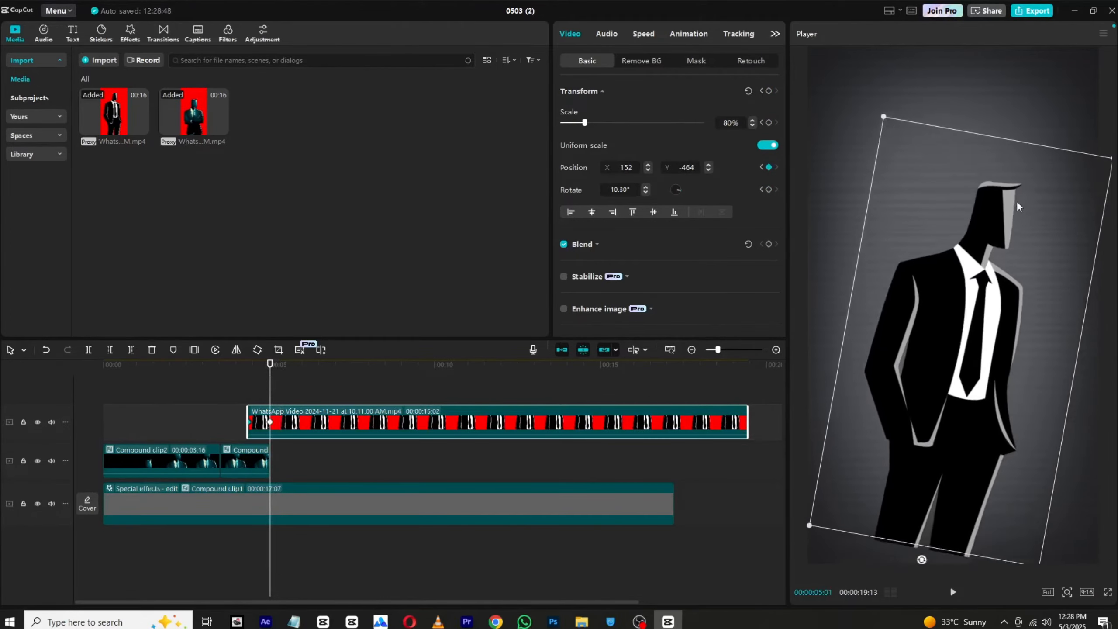
pyautogui.moveTo(920, 545); pyautogui.dragTo(957, 553)
pyautogui.moveTo(934, 362); pyautogui.dragTo(936, 383)
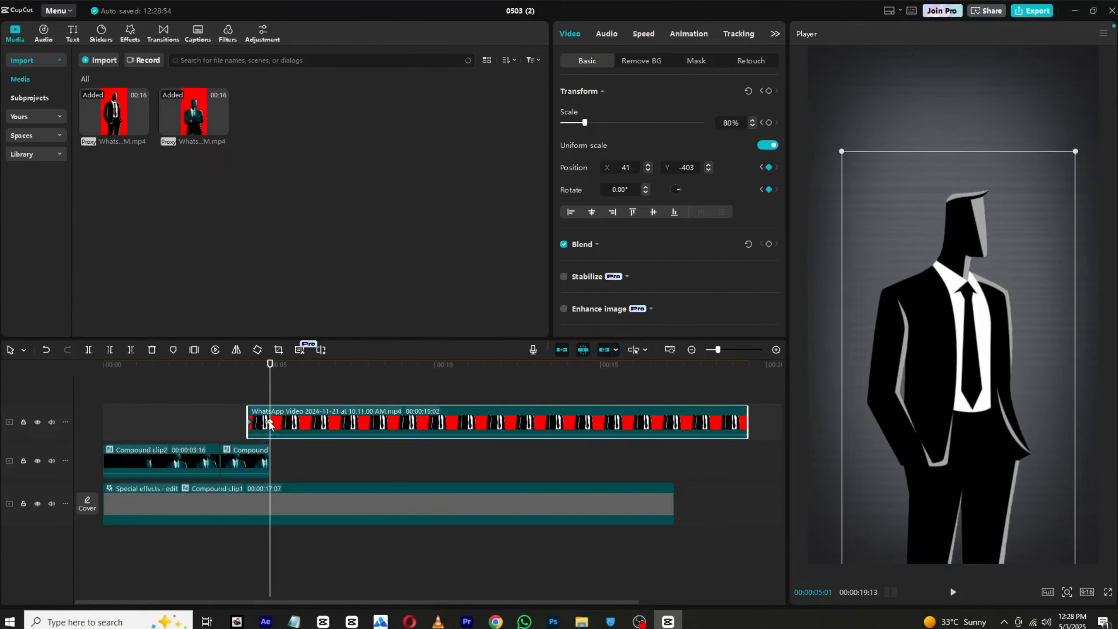
# Step: Shift the suited-figure clip to start at 4:01 so it overlaps the exiting clip, and preview the transition
pyautogui.press('space')
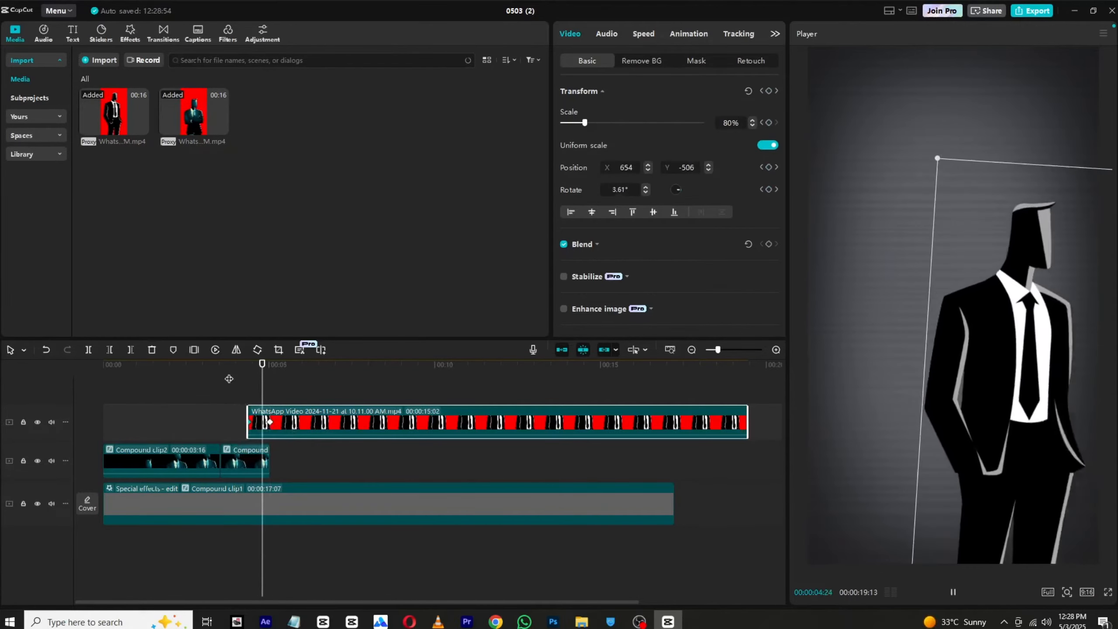
pyautogui.moveTo(271, 423); pyautogui.dragTo(311, 416)
pyautogui.click(201, 389)
pyautogui.press('space')
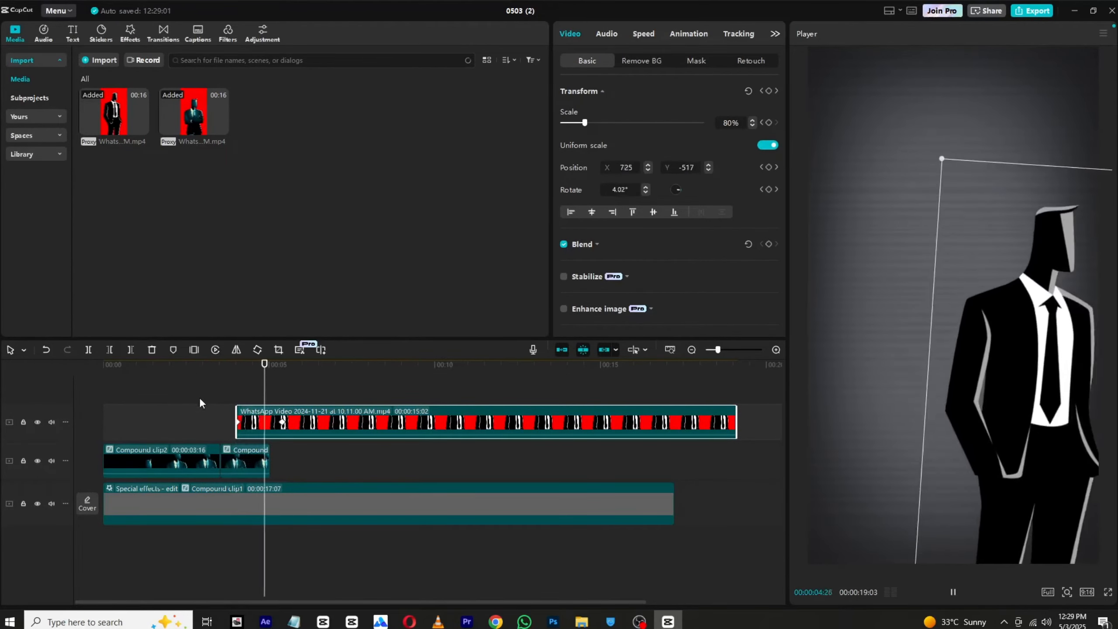
# Step: Move the suited figure's arrival keyframe closer to the clip start and apply the Cubic Out curve to its entrance
pyautogui.press('space')
pyautogui.moveTo(280, 424); pyautogui.dragTo(265, 423)
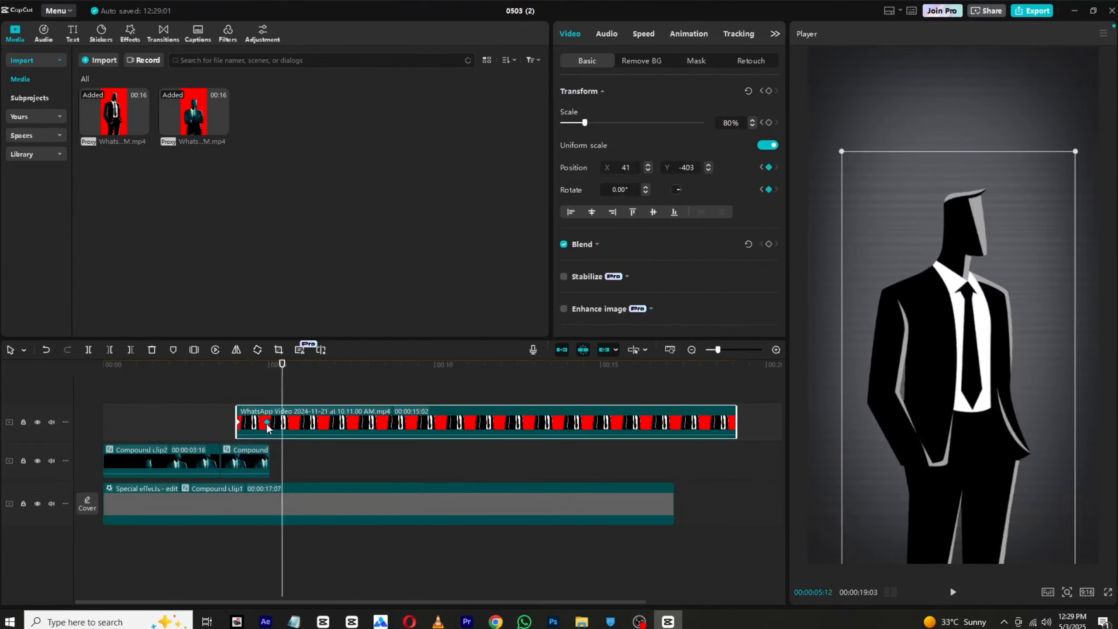
pyautogui.rightClick(266, 421)
pyautogui.click(280, 427)
pyautogui.click(349, 510)
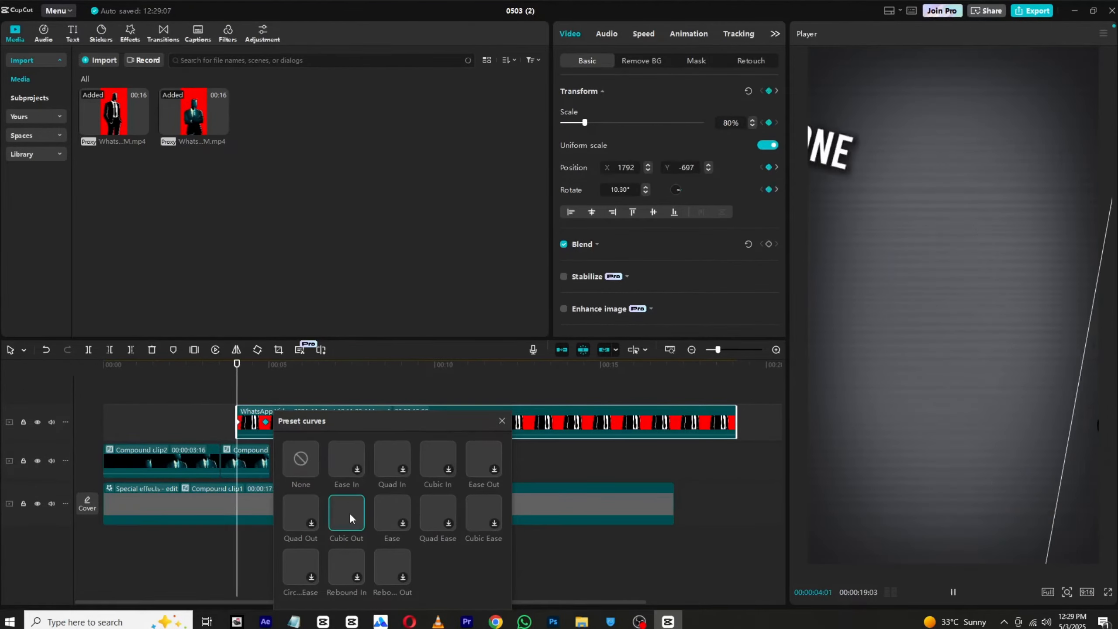
pyautogui.click(501, 421)
# Step: Add a default text clip above the suited-figure video, aligned with its start, and make it read "welcome back"
pyautogui.click(73, 33)
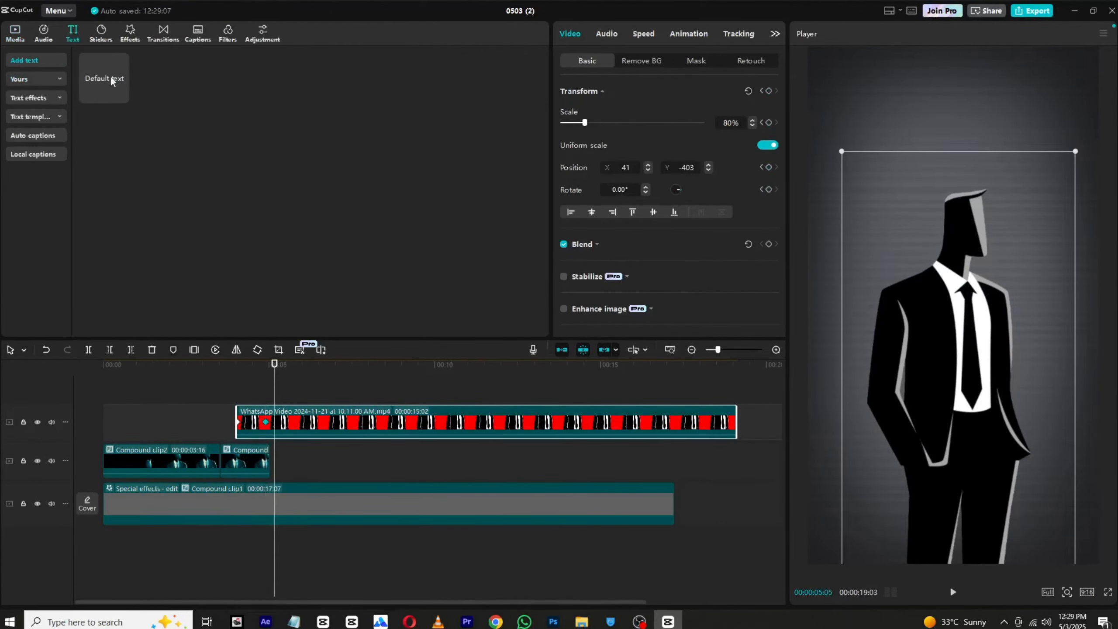
pyautogui.moveTo(110, 75); pyautogui.dragTo(260, 399)
pyautogui.click(205, 370)
pyautogui.doubleClick(602, 89)
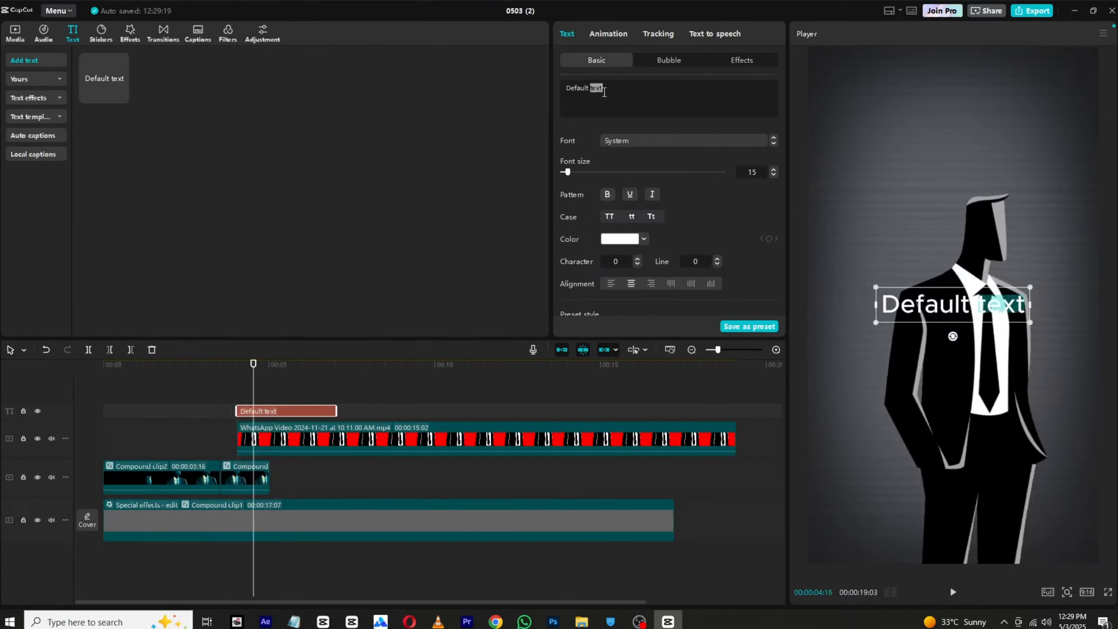
pyautogui.hotkey('ctrl', 'a')
pyautogui.write('welc')
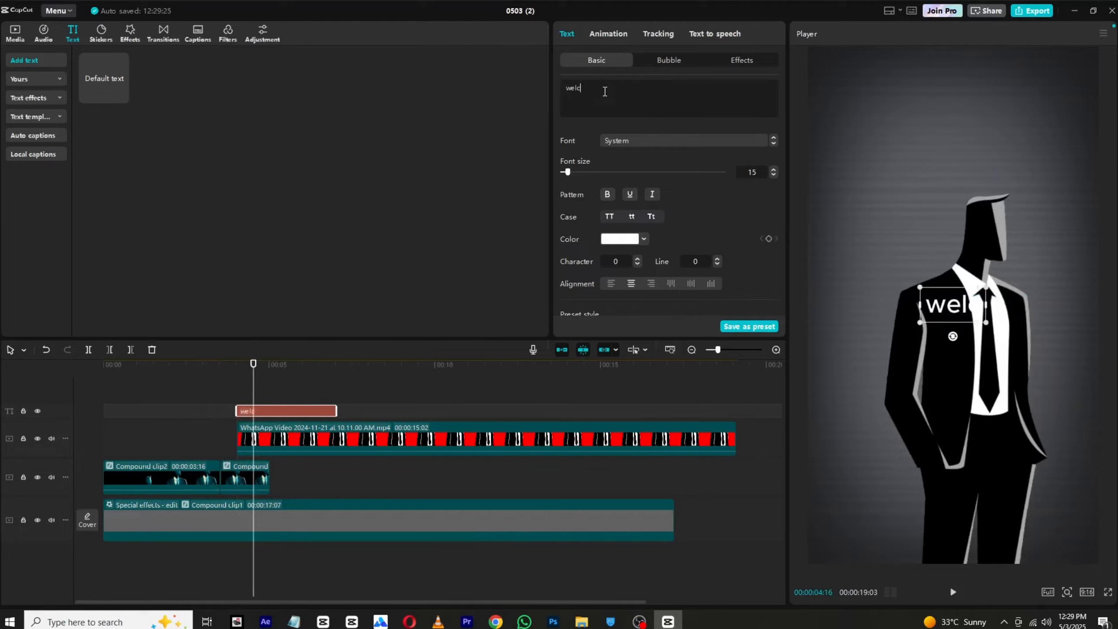
pyautogui.write('ome back')
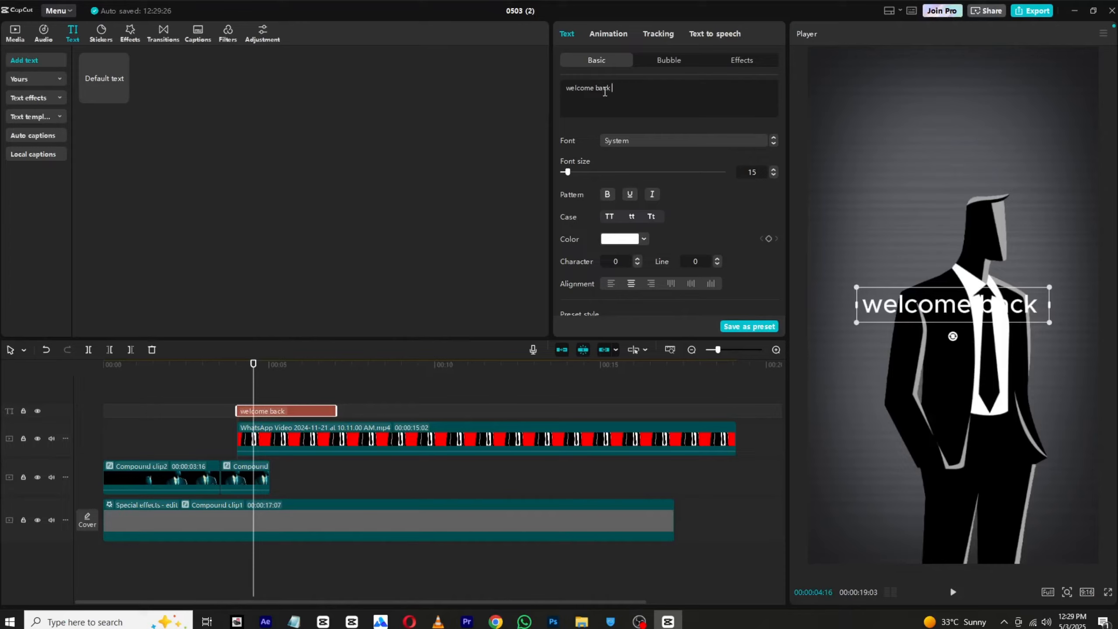
pyautogui.press('Return')
pyautogui.press('BackSpace')
# Step: Set the "welcome back" font to Bebas Regular, enlarge the text and place it above the figure's head
pyautogui.click(642, 146)
pyautogui.click(652, 218)
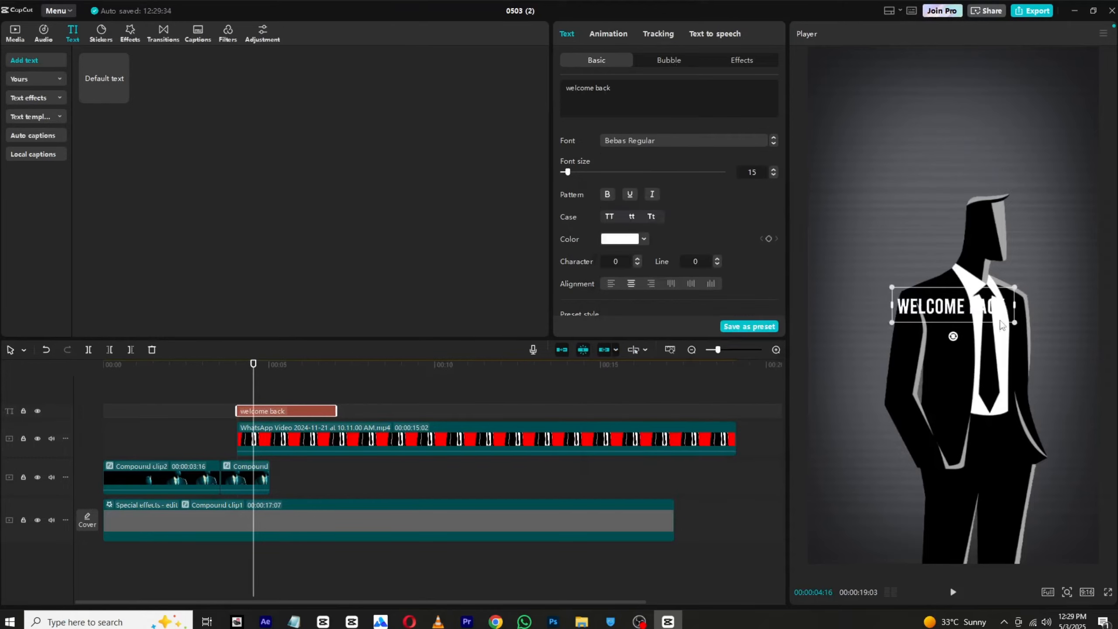
pyautogui.moveTo(1015, 323); pyautogui.dragTo(1032, 110)
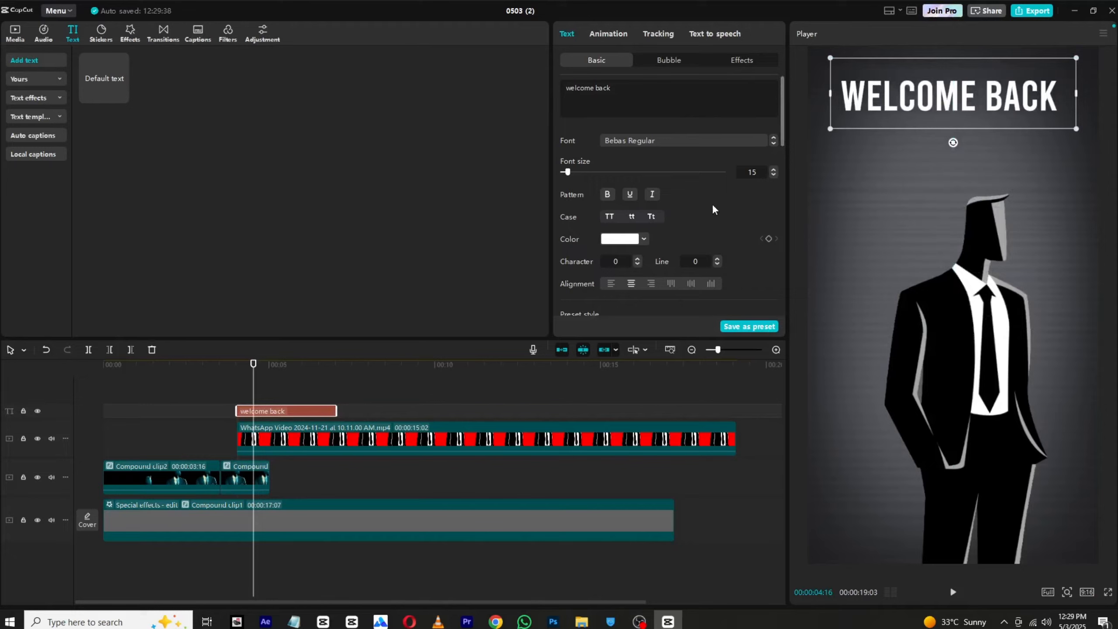
# Step: Enable the shadow on the "welcome back" text and extend its clip to between the 10 and 15 second marks
pyautogui.scroll(-3, 712, 203)
pyautogui.scroll(-5, 711, 203)
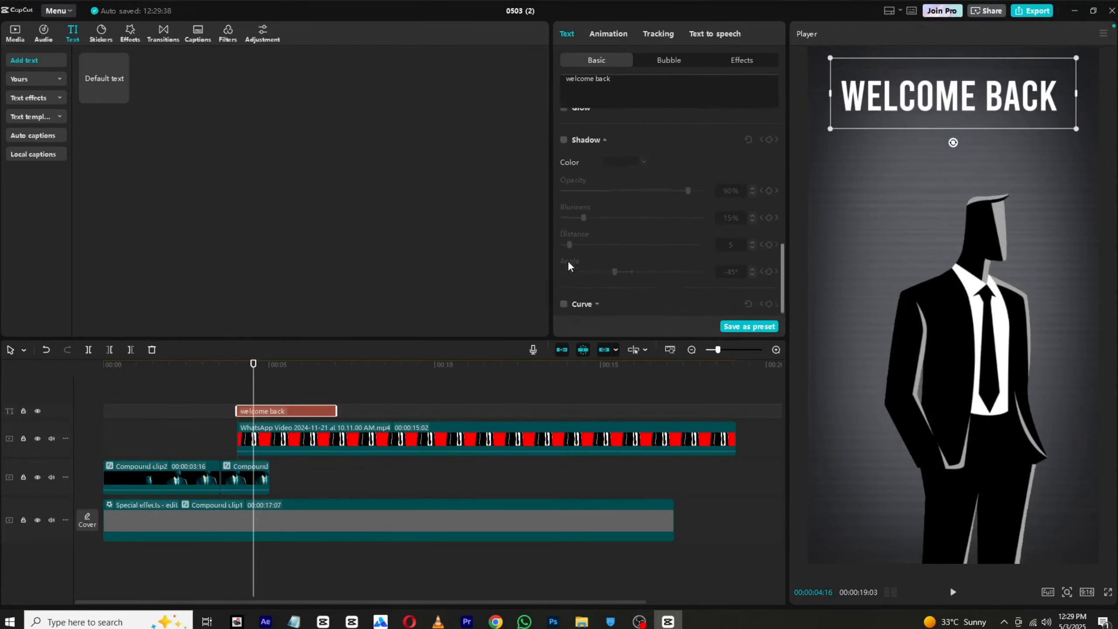
pyautogui.click(563, 136)
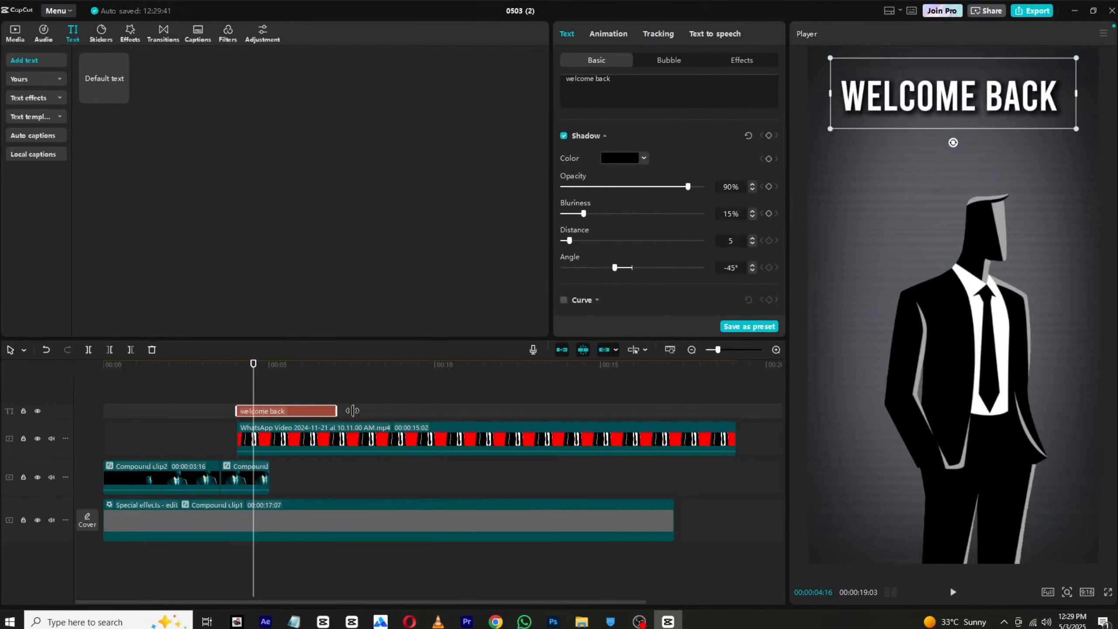
pyautogui.moveTo(352, 410); pyautogui.dragTo(502, 410)
# Step: Apply the Type 1 entrance animation to the "welcome back" text with a duration of 2.3 s
pyautogui.click(609, 35)
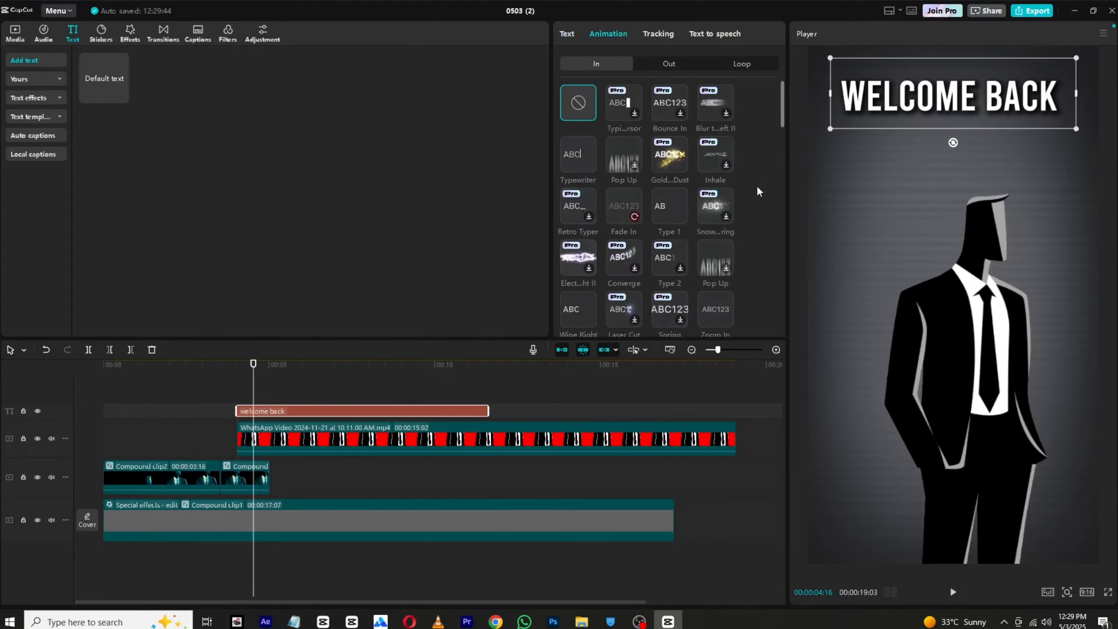
pyautogui.moveTo(251, 374); pyautogui.dragTo(236, 379)
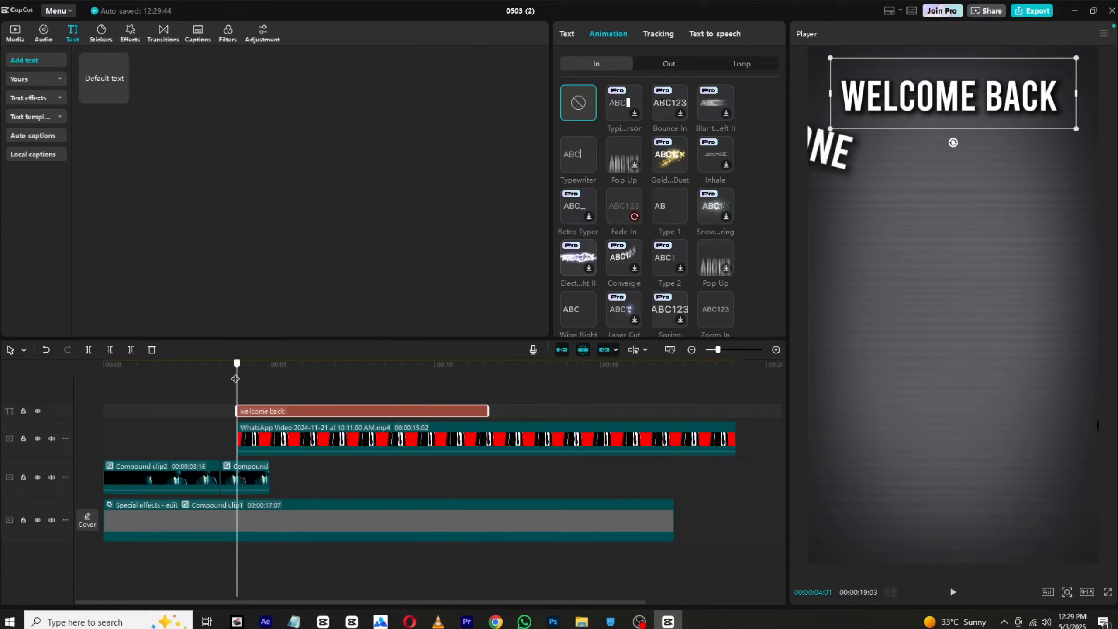
pyautogui.click(573, 37)
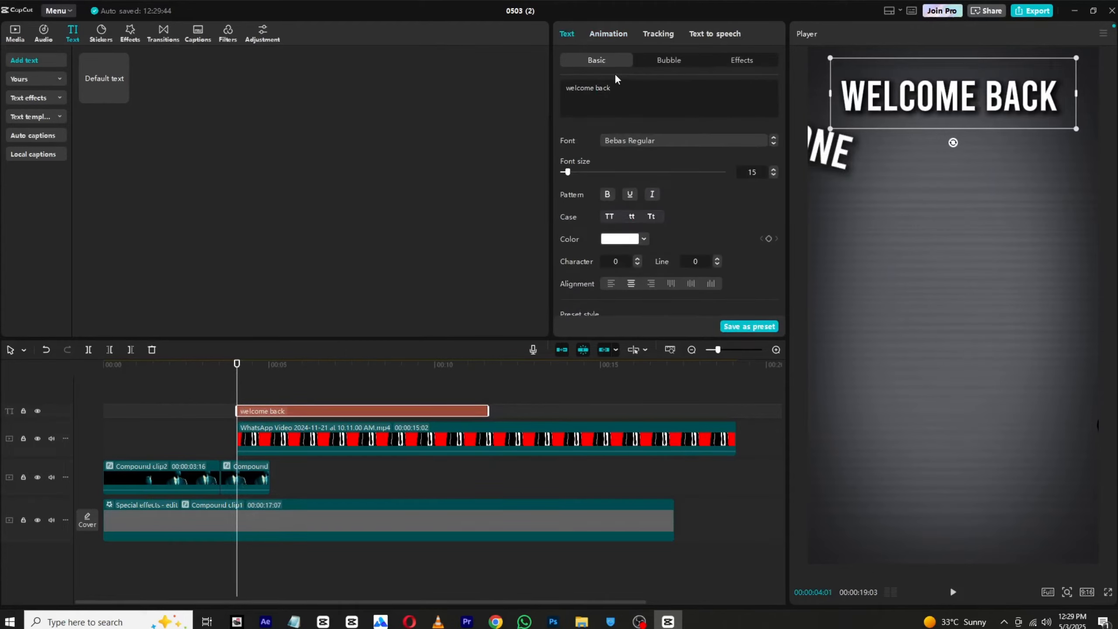
pyautogui.click(613, 38)
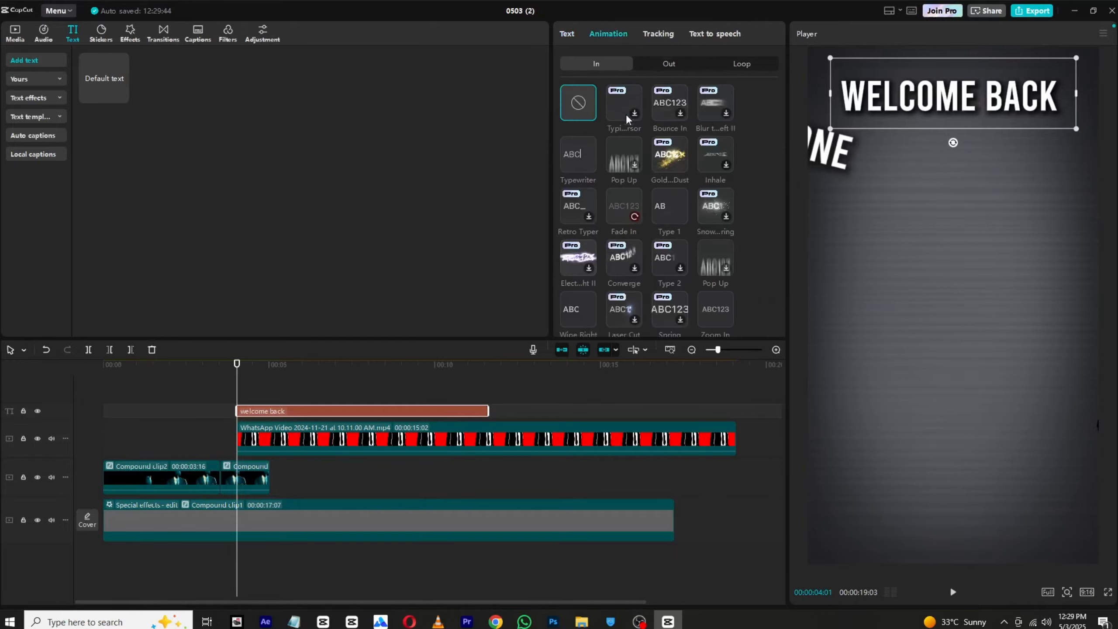
pyautogui.click(667, 201)
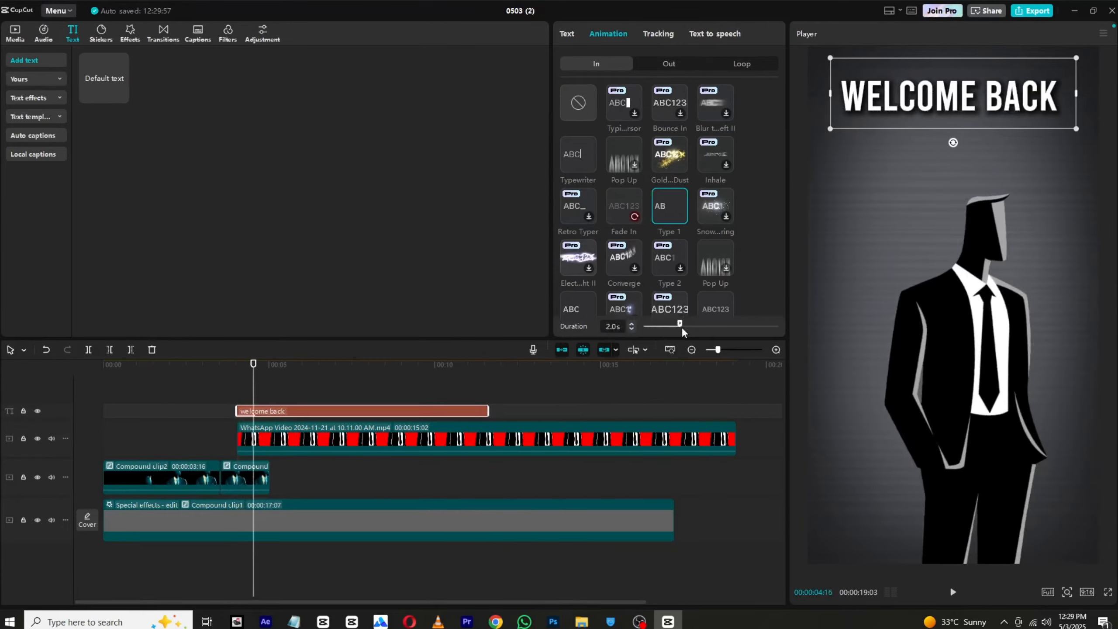
pyautogui.moveTo(681, 327)
pyautogui.mouseDown()
pyautogui.moveTo(710, 326)
pyautogui.moveTo(685, 326)
pyautogui.mouseUp()
pyautogui.scroll(-1, 716, 288)
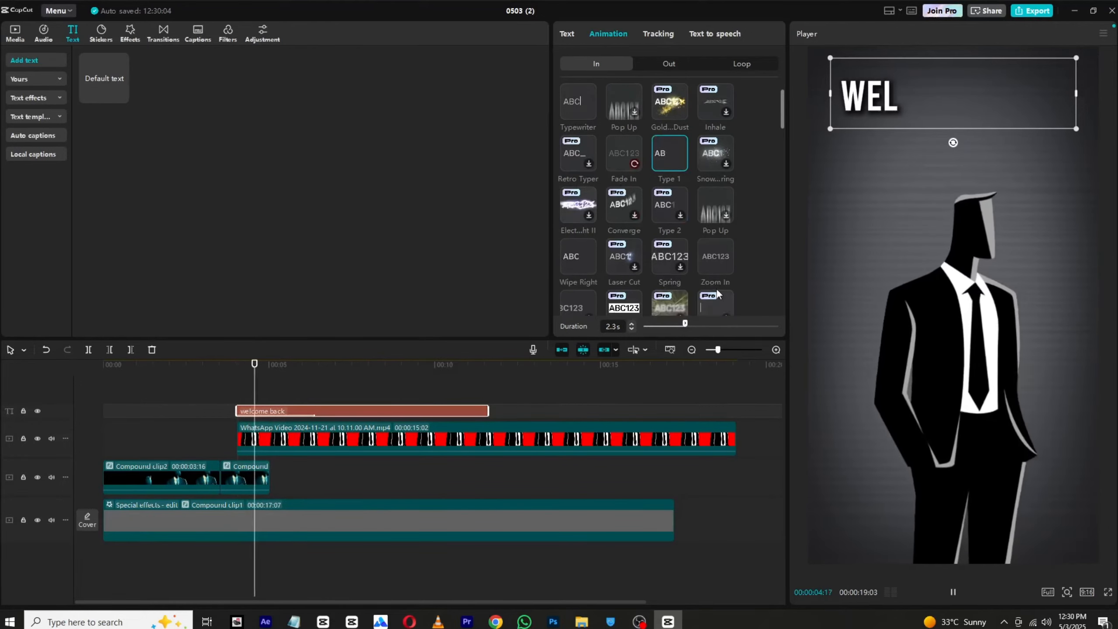
# Step: Switch the "welcome back" entrance animation to Zoom In at 1.7 s and duplicate the text clip onto a new track above
pyautogui.click(719, 249)
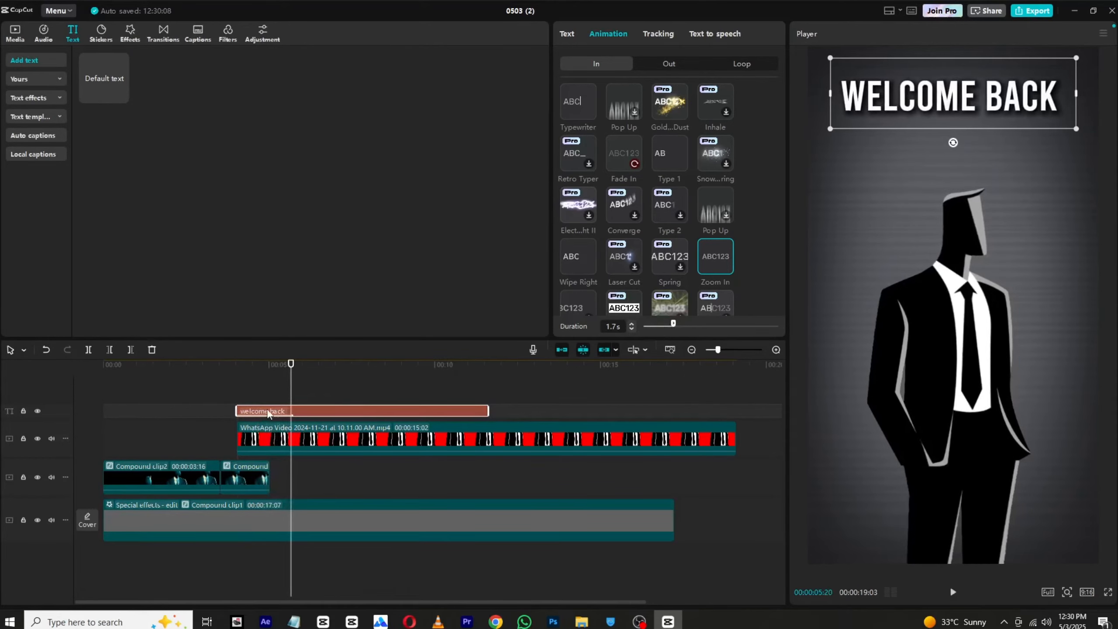
pyautogui.moveTo(269, 413); pyautogui.dragTo(267, 400)
# Step: Change the duplicated text to "to my channel" and place it directly below the "welcome back" line
pyautogui.click(626, 92)
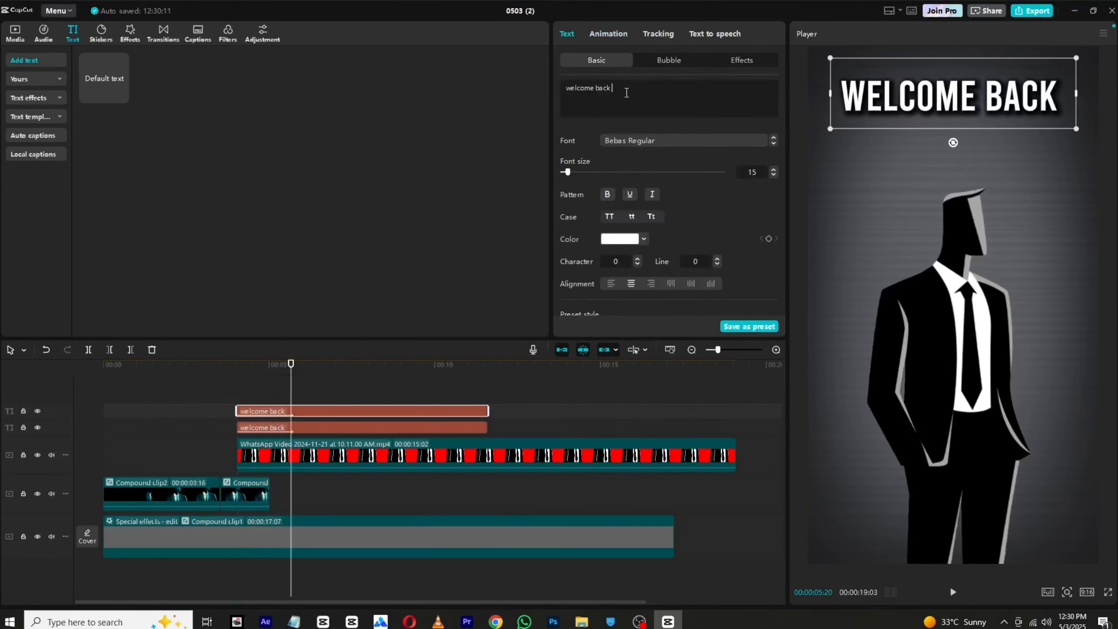
pyautogui.hotkey('ctrl', 'a')
pyautogui.write('t')
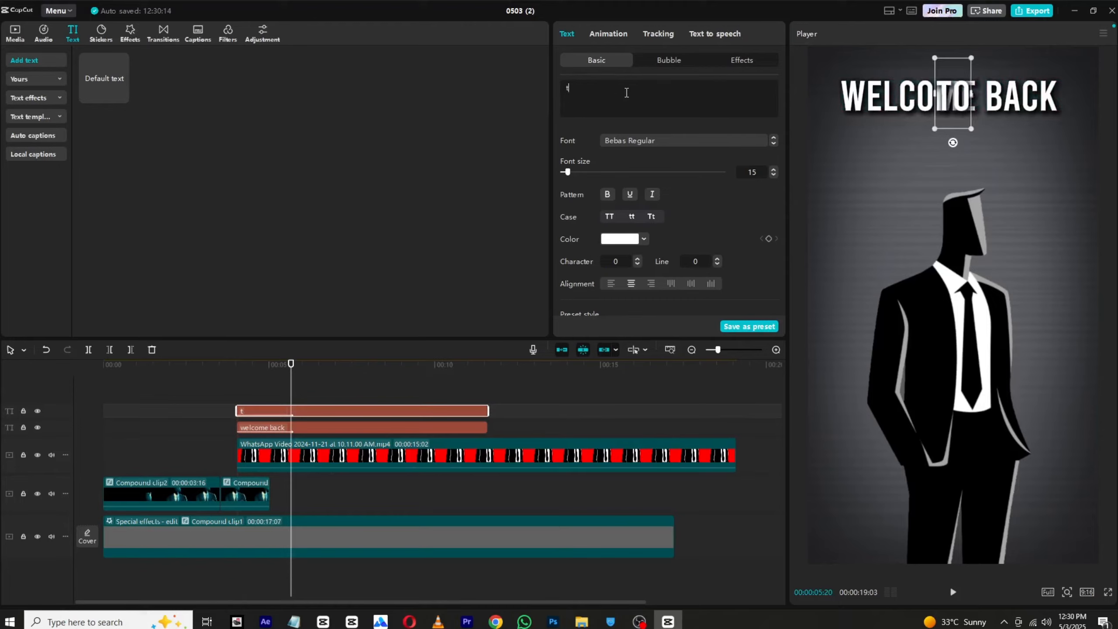
pyautogui.write('o my v hann')
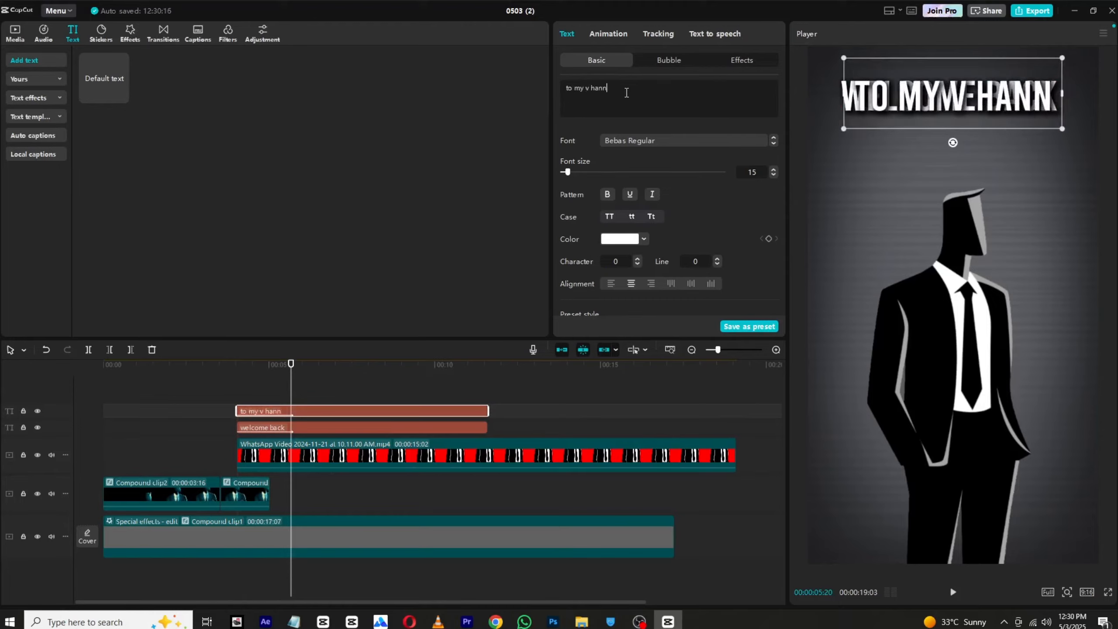
pyautogui.press('BackSpace')
pyautogui.press('BackSpace')
pyautogui.press('BackSpace')
pyautogui.press('BackSpace')
pyautogui.press('BackSpace')
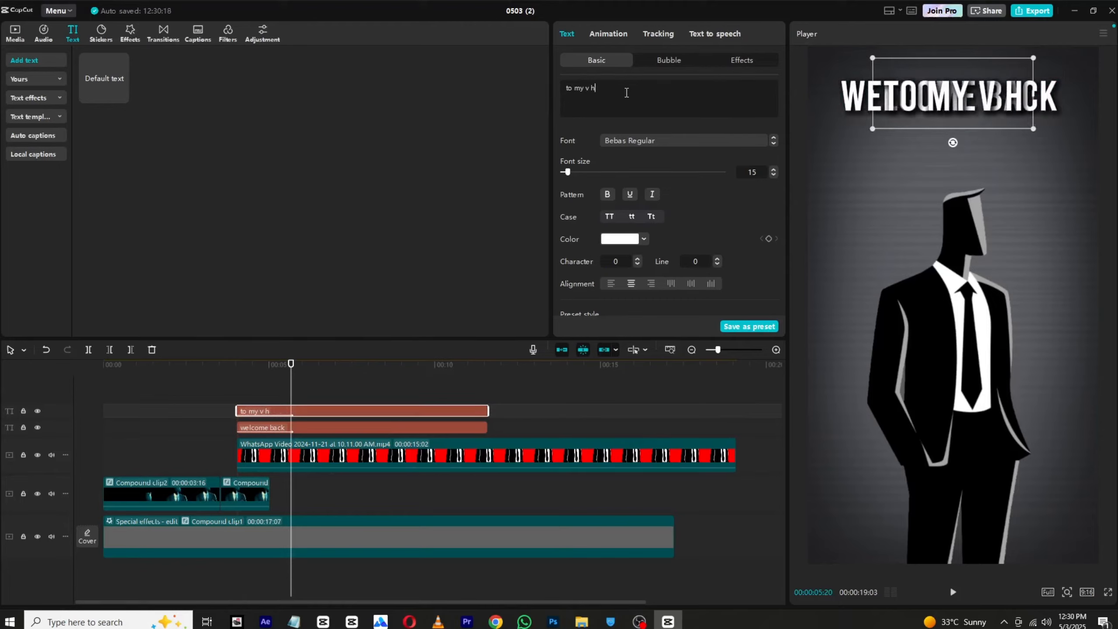
pyautogui.press('BackSpace')
pyautogui.write('c')
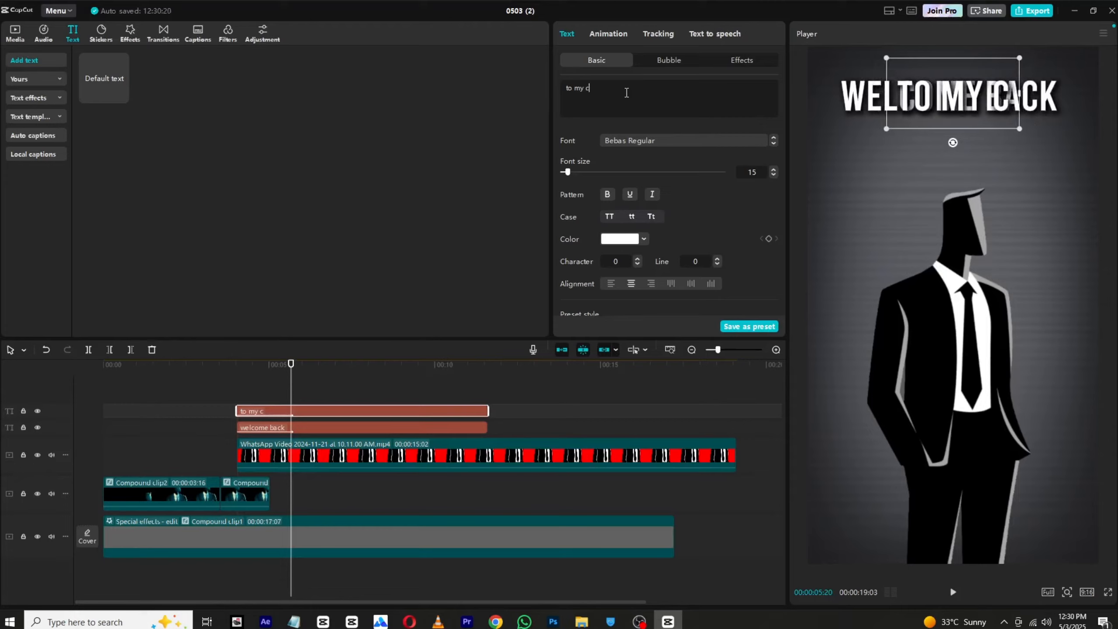
pyautogui.write('hannel')
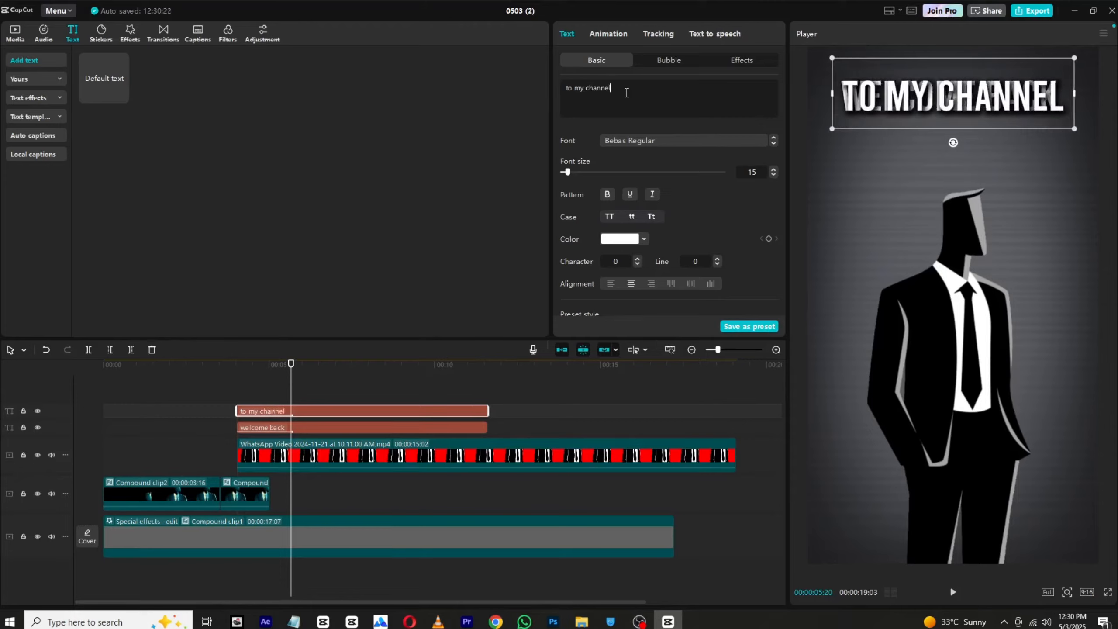
pyautogui.moveTo(954, 109); pyautogui.dragTo(997, 145)
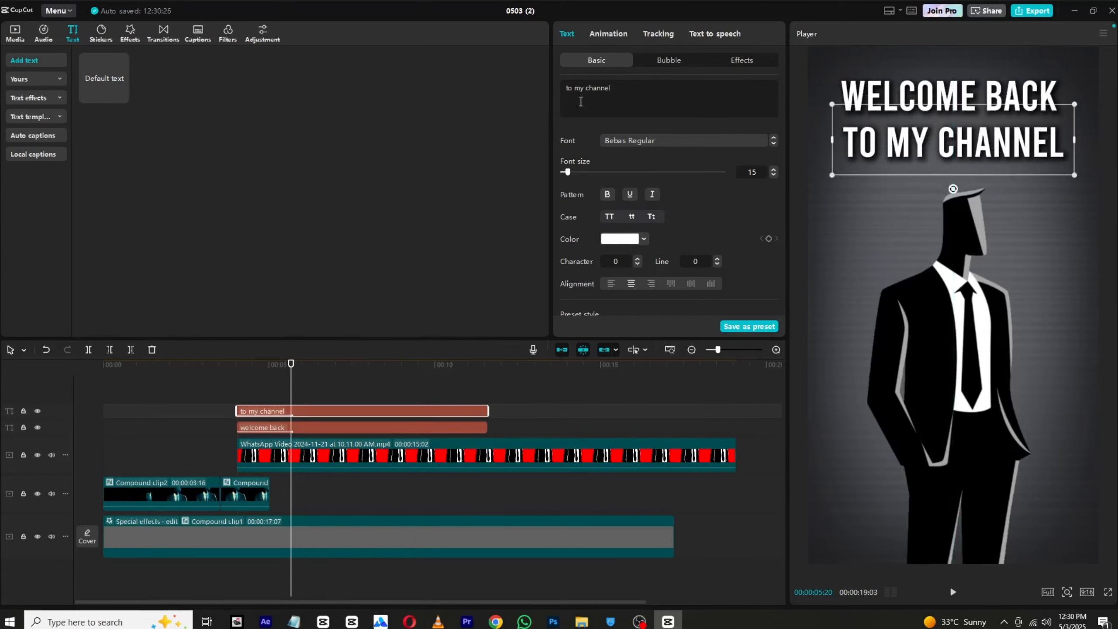
# Step: Change the font of only the word "channel" to the high-contrast serif system font listed directly before Arial
pyautogui.doubleClick(588, 88)
pyautogui.click(656, 140)
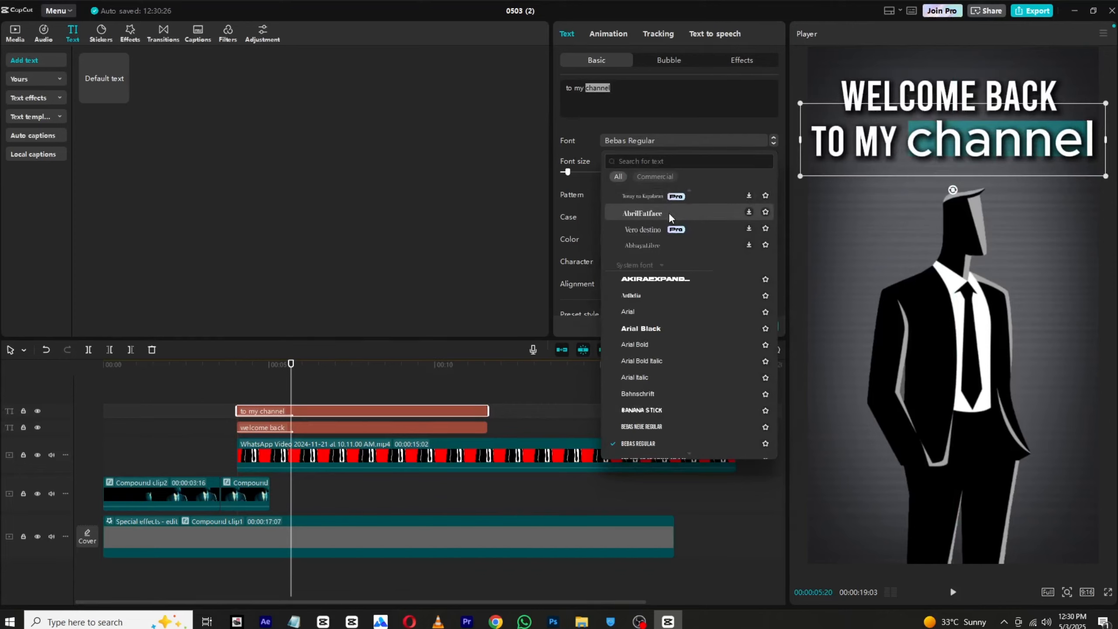
pyautogui.click(669, 212)
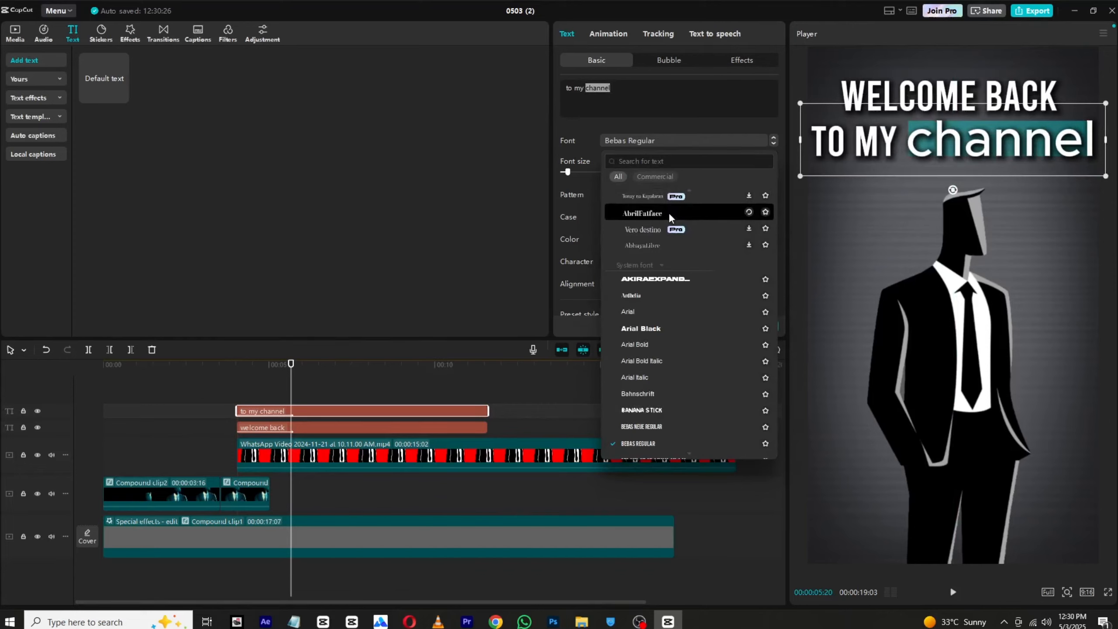
pyautogui.click(653, 298)
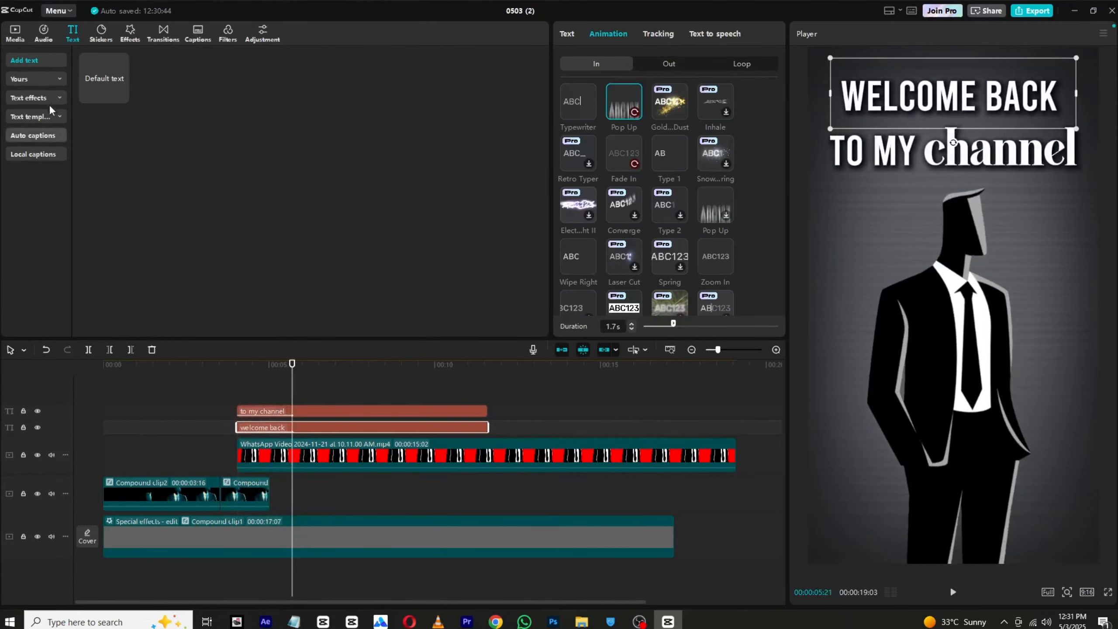
# Step: Add a default text clip above the titles, extend it to their end, and replace its text with a solid square symbol
pyautogui.moveTo(104, 80); pyautogui.dragTo(289, 400)
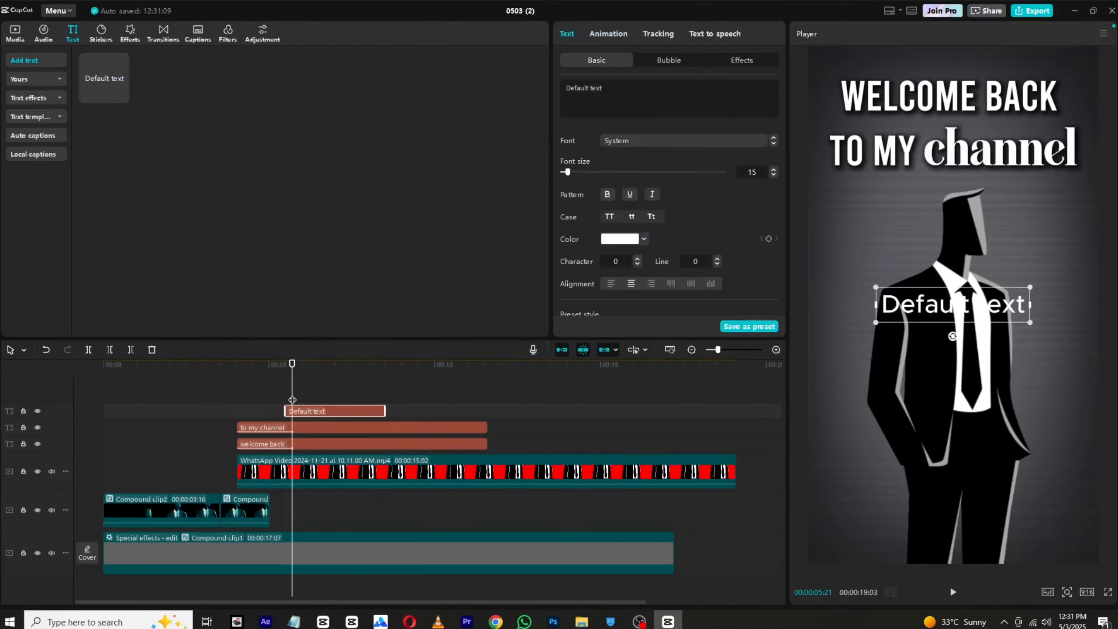
pyautogui.moveTo(384, 409); pyautogui.dragTo(487, 410)
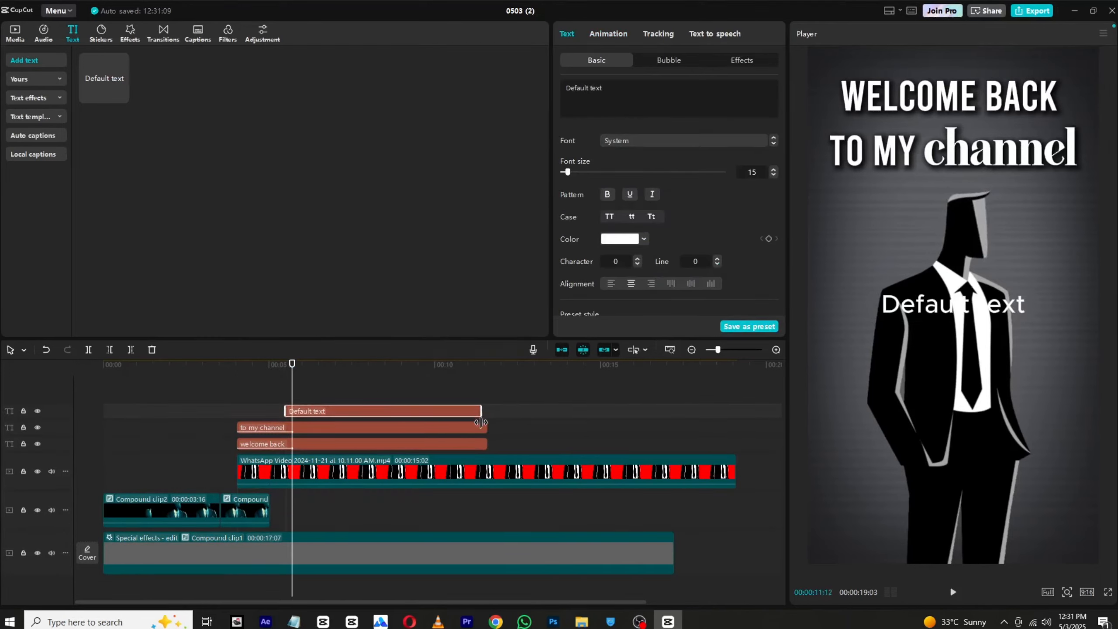
pyautogui.click(620, 89)
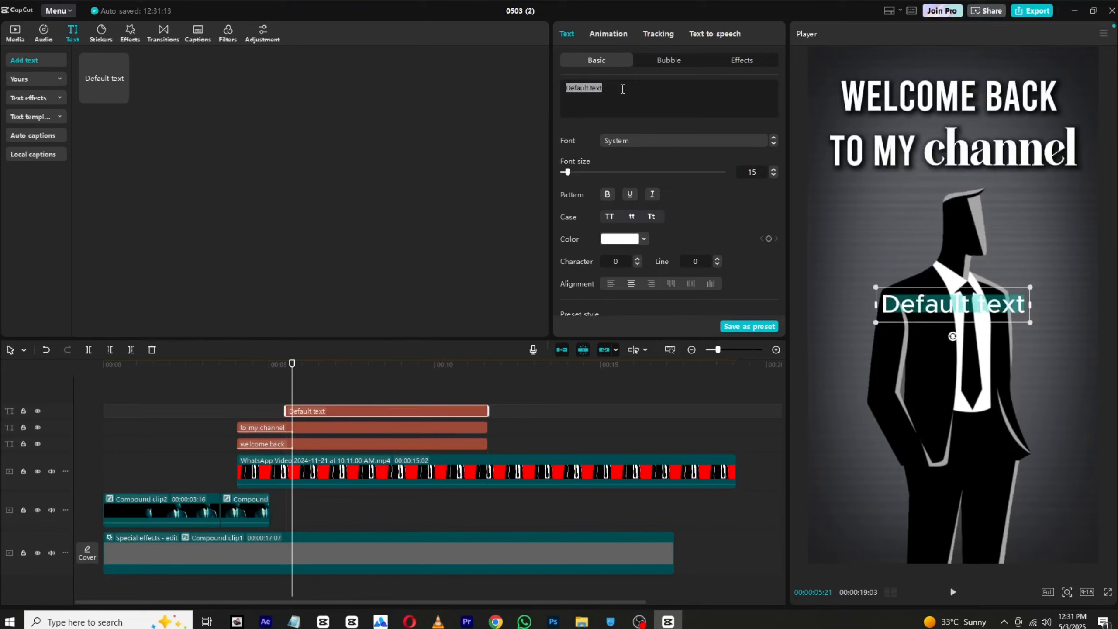
pyautogui.press('super+period')
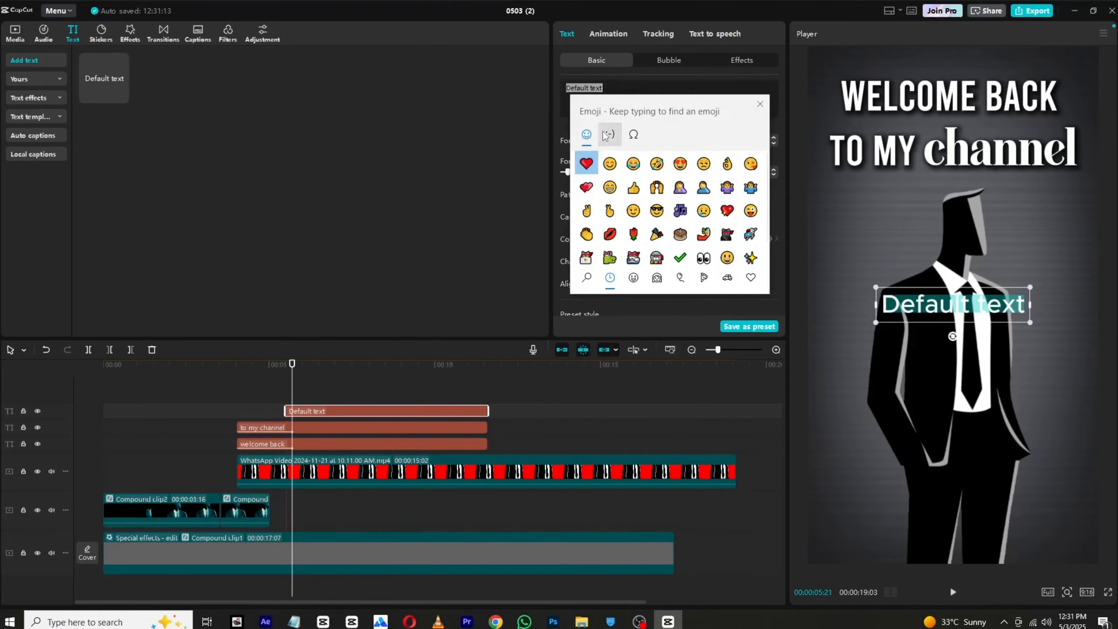
pyautogui.click(633, 134)
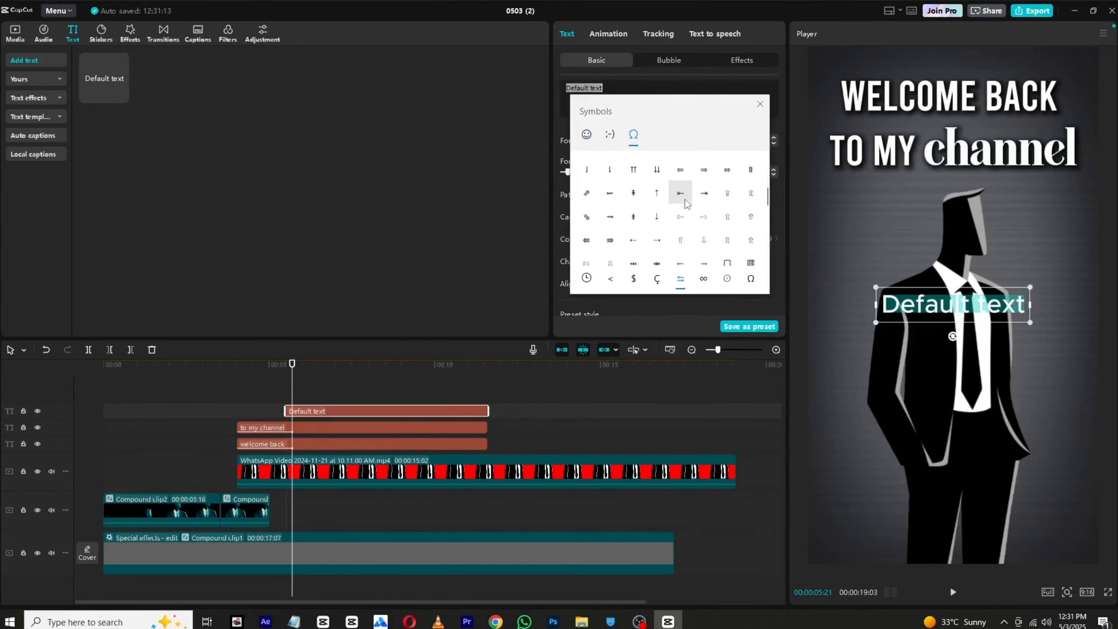
pyautogui.scroll(-3, 685, 203)
pyautogui.click(704, 210)
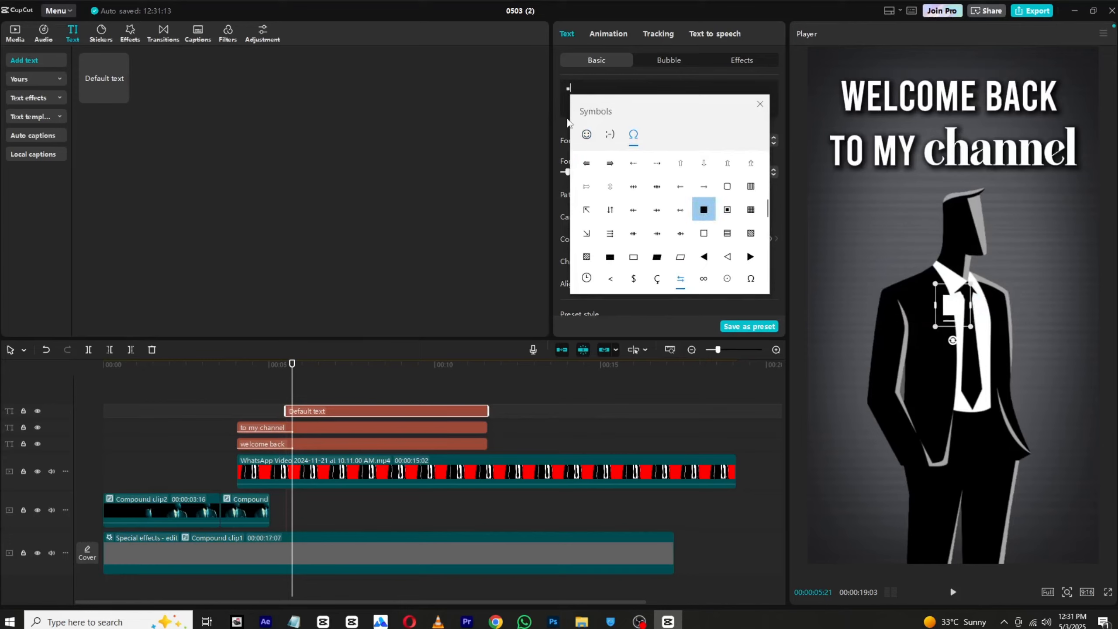
# Step: Enlarge the square symbol to font size 97 and colour it red
pyautogui.click(562, 149)
pyautogui.moveTo(574, 171); pyautogui.dragTo(613, 173)
pyautogui.scroll(-1, 669, 185)
pyautogui.scroll(-10, 668, 185)
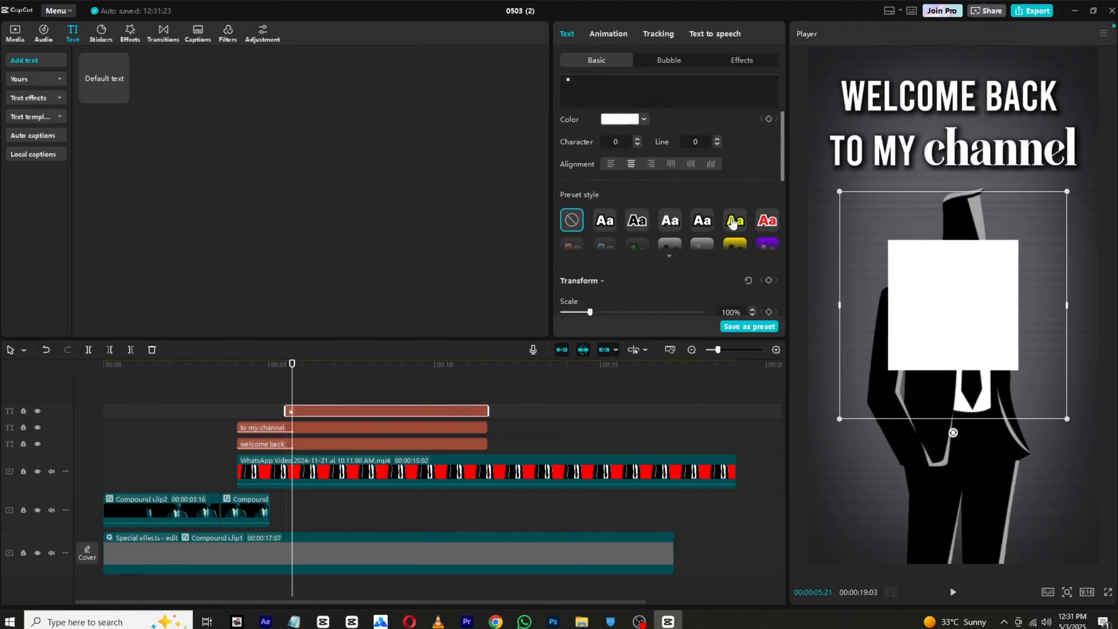
pyautogui.scroll(5, 744, 174)
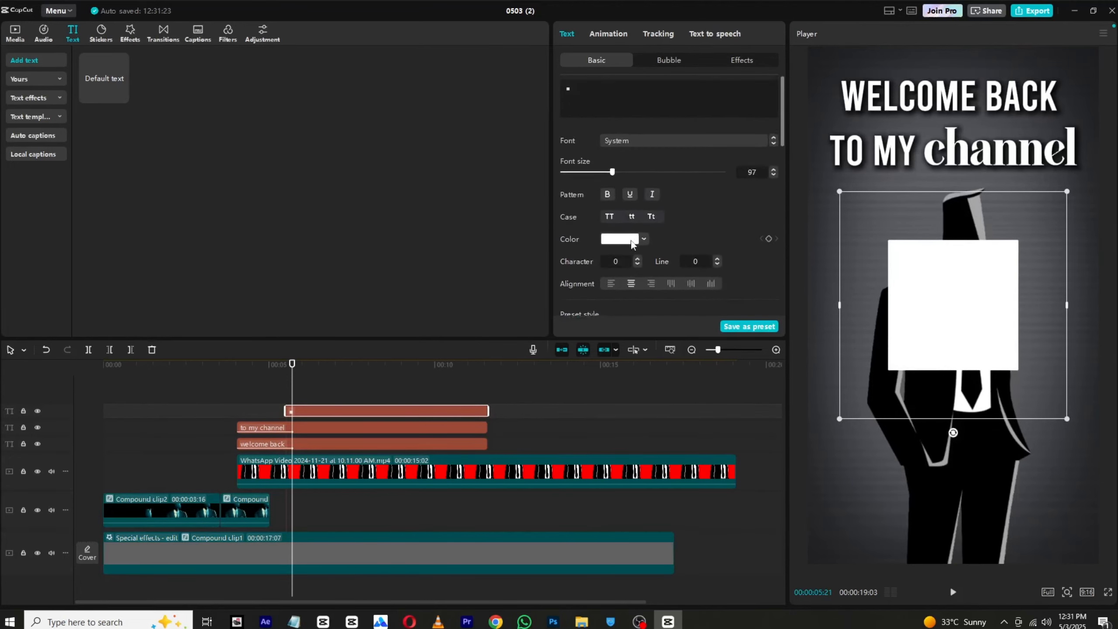
pyautogui.click(620, 239)
pyautogui.click(704, 254)
pyautogui.click(723, 214)
# Step: Disable uniform scale for the red square, stretch it to 137% width and 45% height, and move it over the word "channel"
pyautogui.scroll(-7, 724, 216)
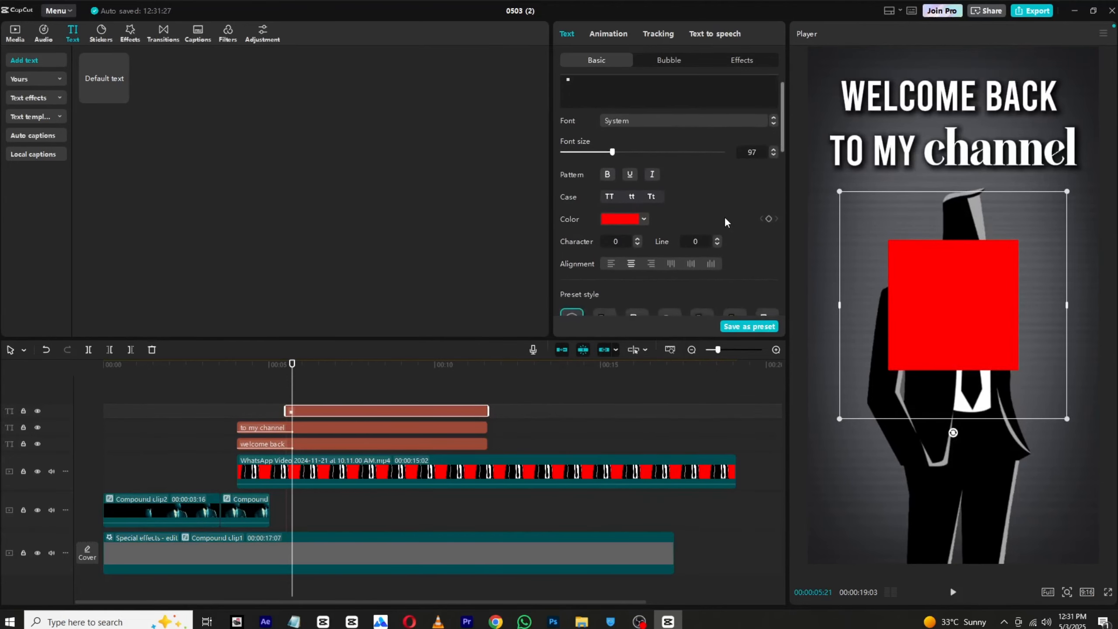
pyautogui.click(767, 291)
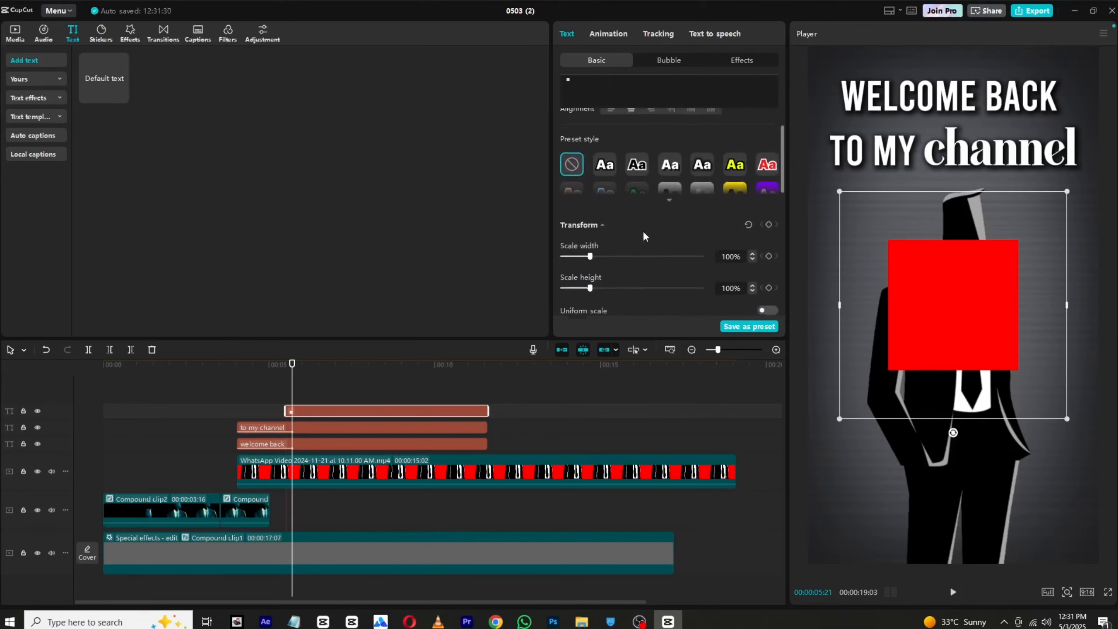
pyautogui.scroll(-1, 643, 231)
pyautogui.moveTo(590, 258)
pyautogui.mouseDown()
pyautogui.moveTo(622, 258)
pyautogui.moveTo(599, 262)
pyautogui.moveTo(613, 227)
pyautogui.moveTo(627, 227)
pyautogui.moveTo(576, 258)
pyautogui.mouseUp()
pyautogui.moveTo(627, 227); pyautogui.dragTo(576, 258)
pyautogui.moveTo(1014, 301); pyautogui.dragTo(1067, 164)
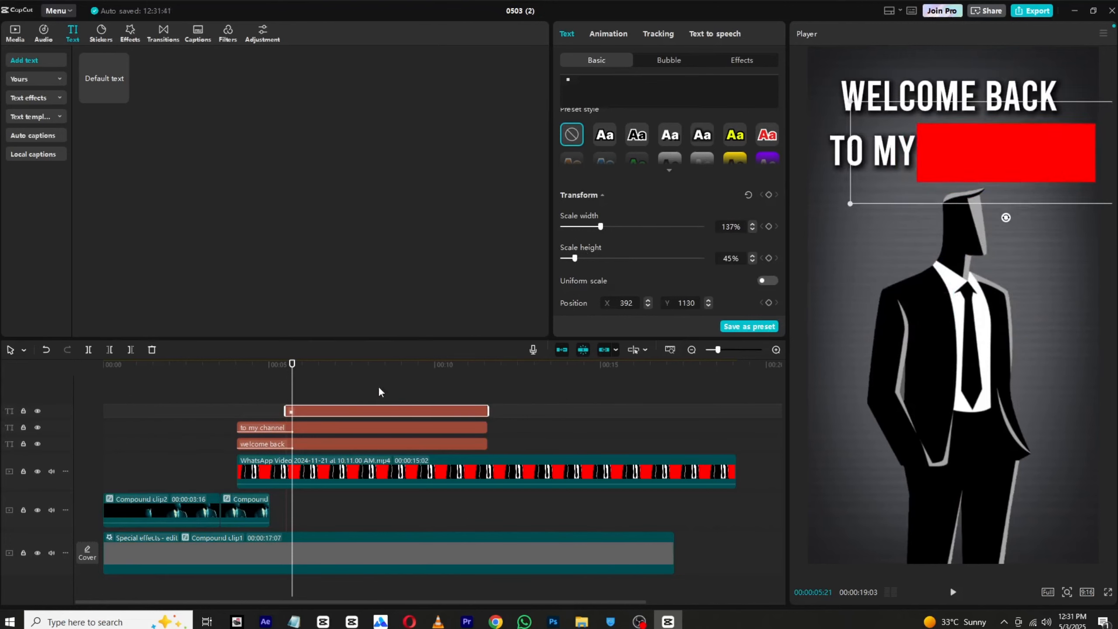
# Step: Fit the red box to the word "channel" with a scale width of 119% and position X 351, Y 1141
pyautogui.moveTo(602, 226); pyautogui.dragTo(594, 226)
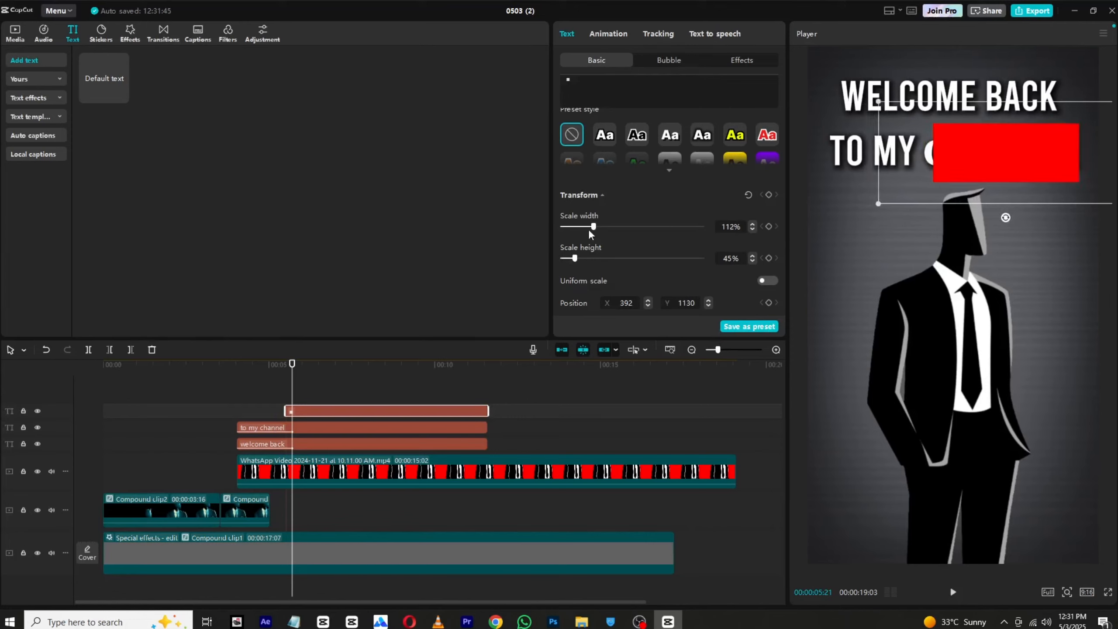
pyautogui.moveTo(991, 166); pyautogui.dragTo(1003, 165)
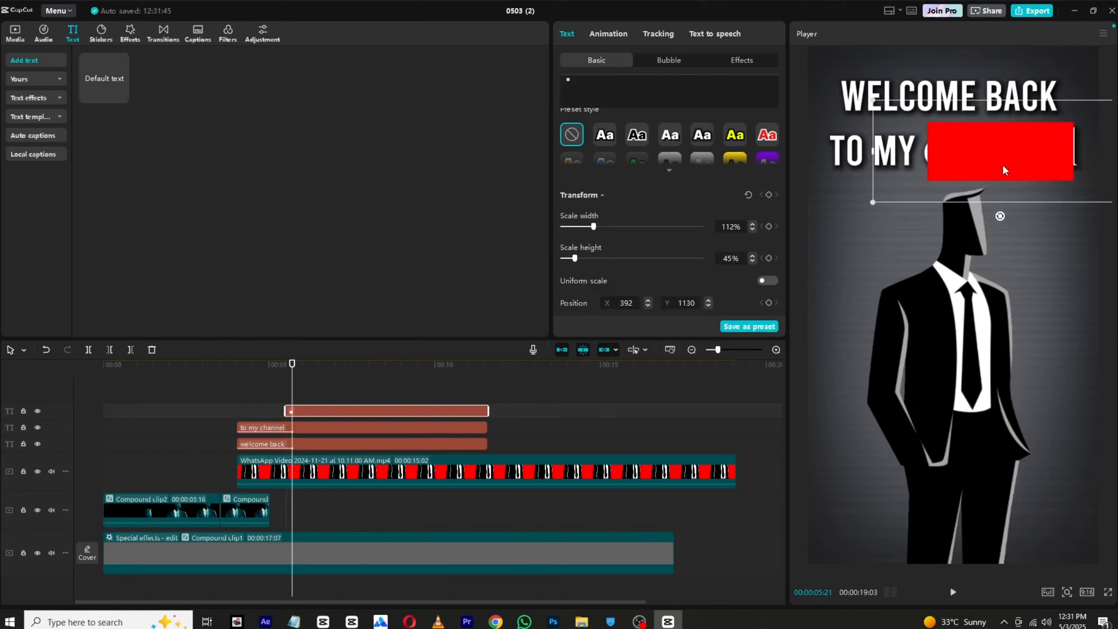
pyautogui.click(753, 229)
pyautogui.click(754, 230)
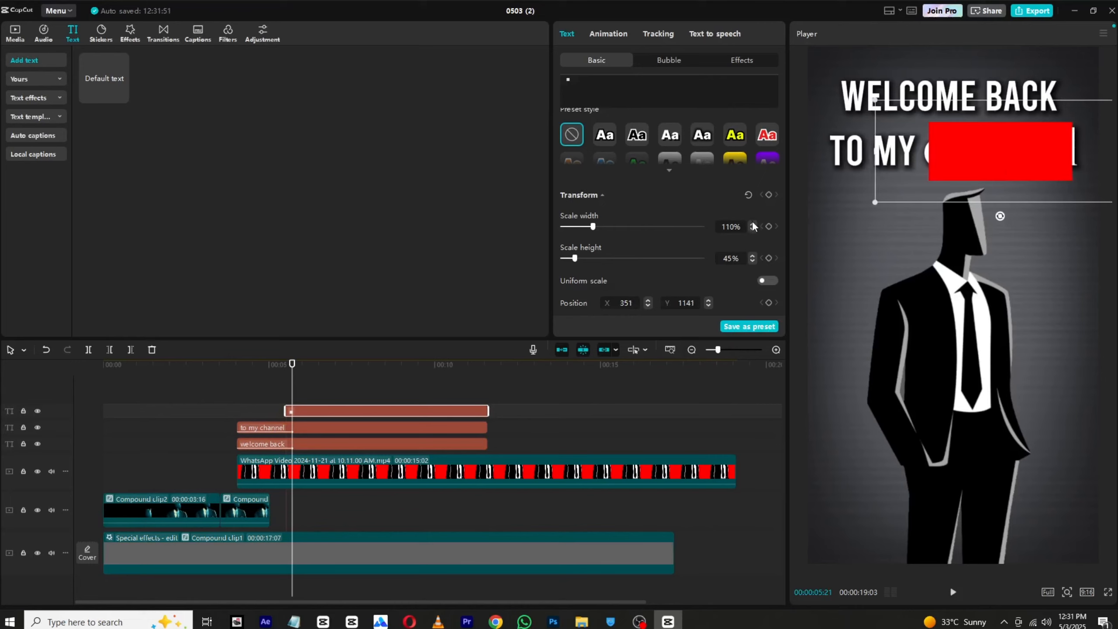
pyautogui.click(752, 223)
pyautogui.click(752, 223)
pyautogui.click(752, 224)
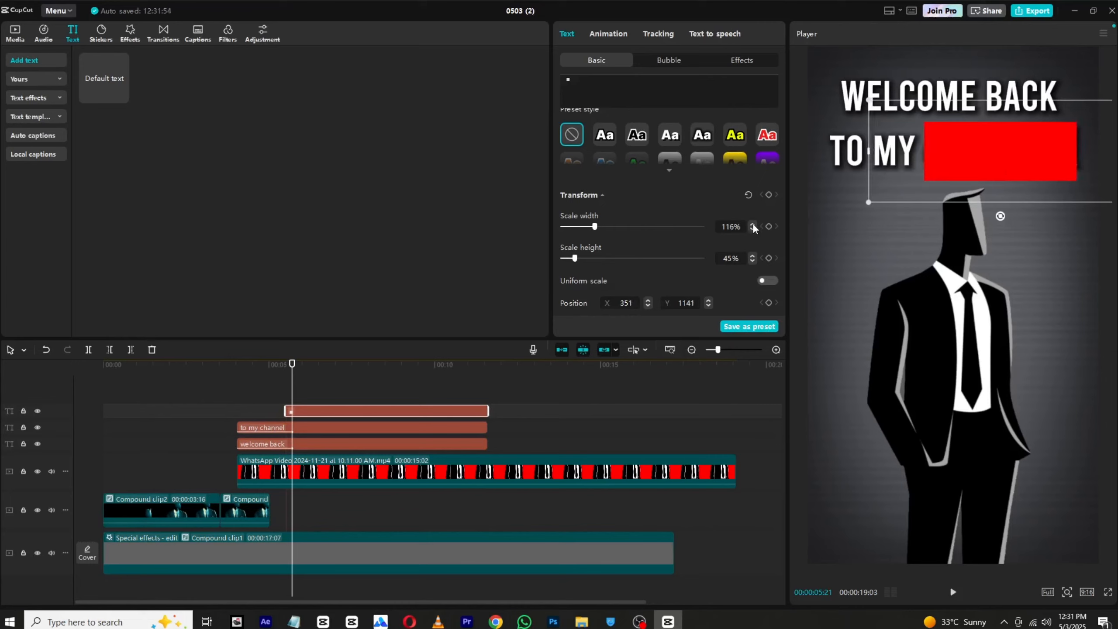
pyautogui.click(753, 224)
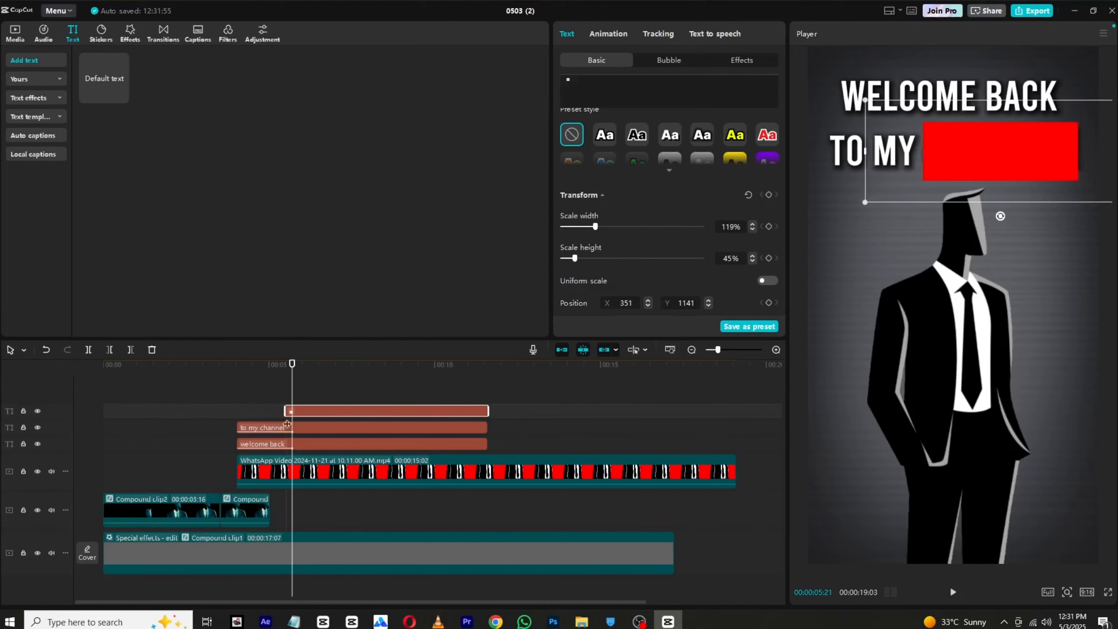
# Step: Turn the red box clip into a compound clip and set its blend mode to Screen
pyautogui.rightClick(296, 407)
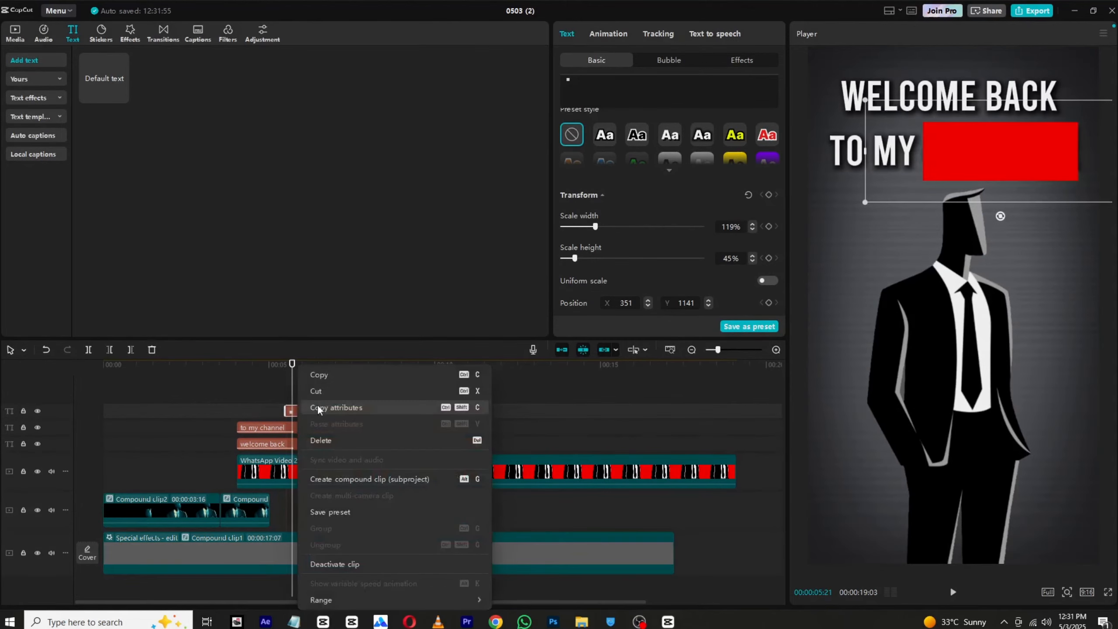
pyautogui.click(333, 479)
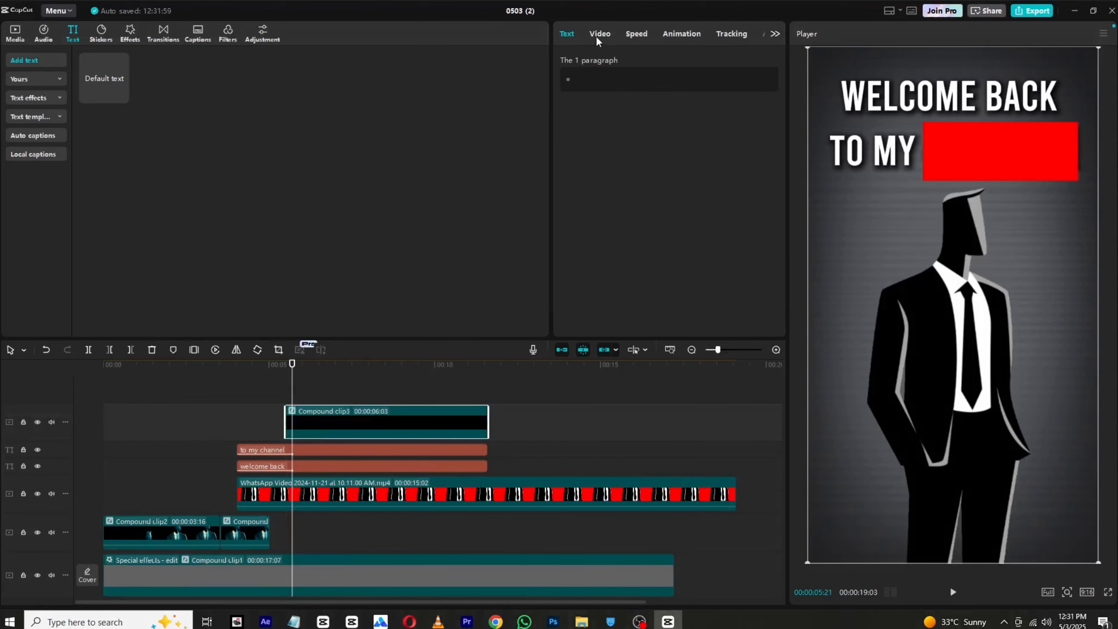
pyautogui.click(599, 35)
pyautogui.click(583, 245)
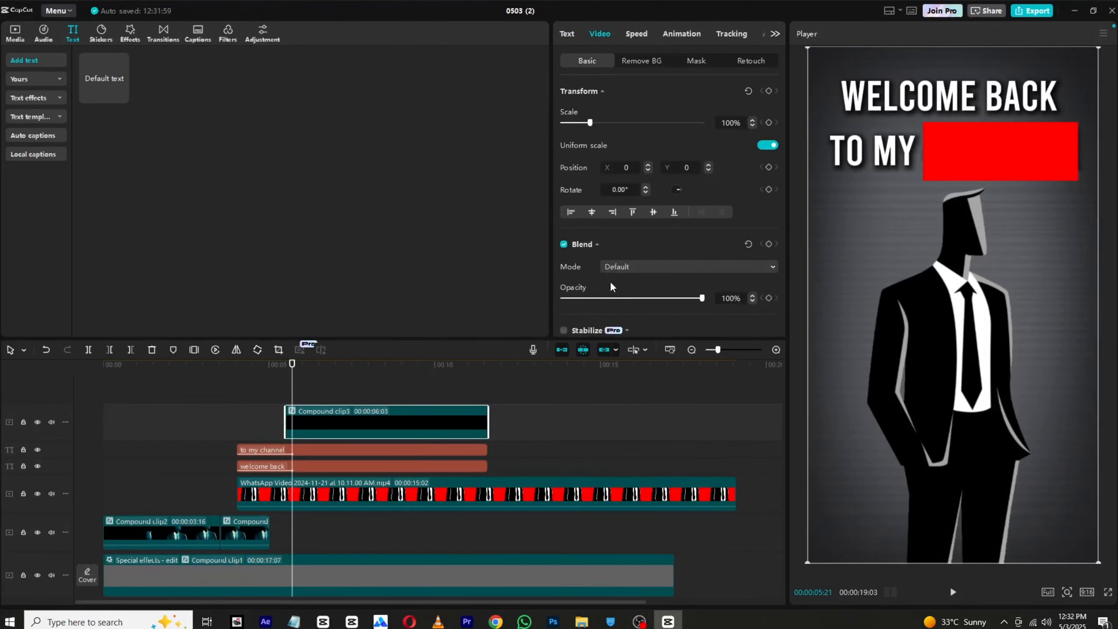
pyautogui.click(628, 267)
pyautogui.click(644, 328)
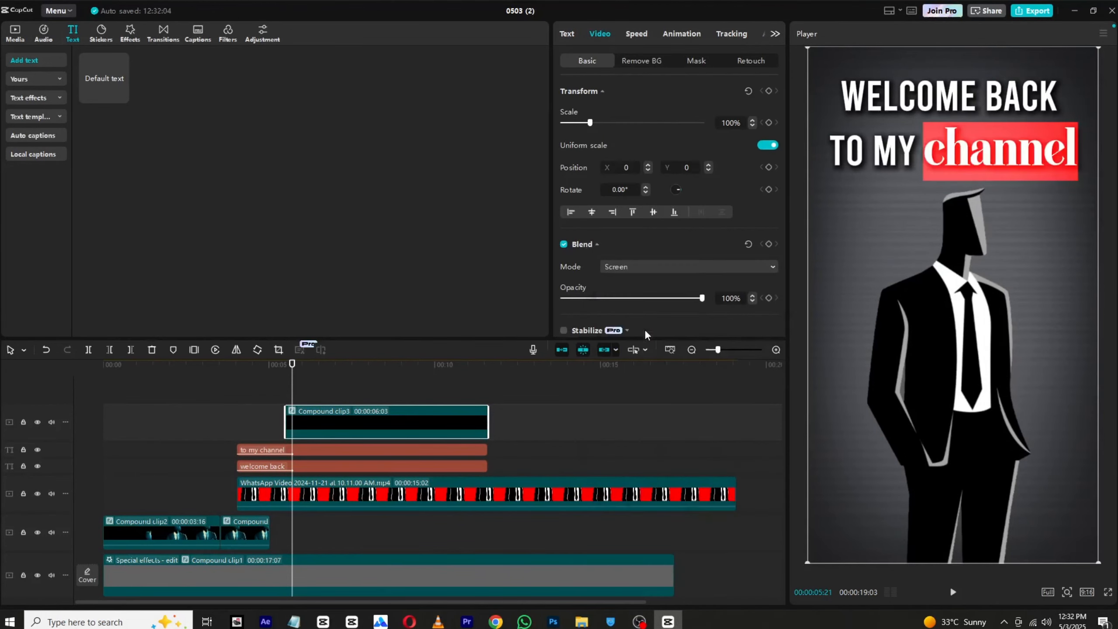
# Step: Apply a Split mask to the red box clip, rotated -90° at X -117, Y 404, and keyframe its settings at the clip's start
pyautogui.click(695, 60)
pyautogui.click(592, 110)
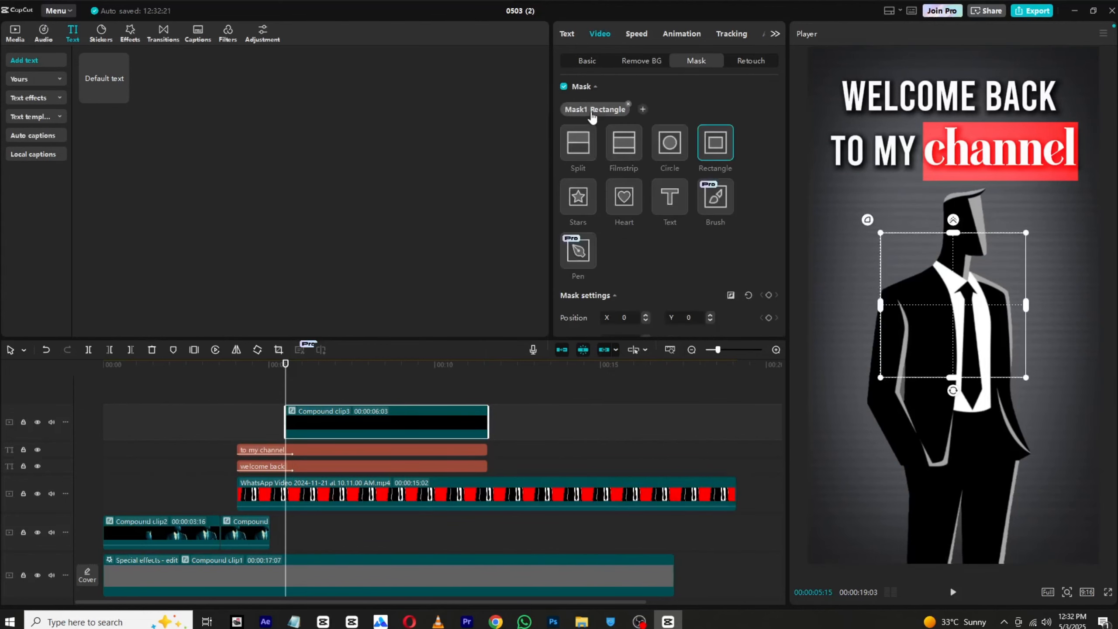
pyautogui.click(580, 144)
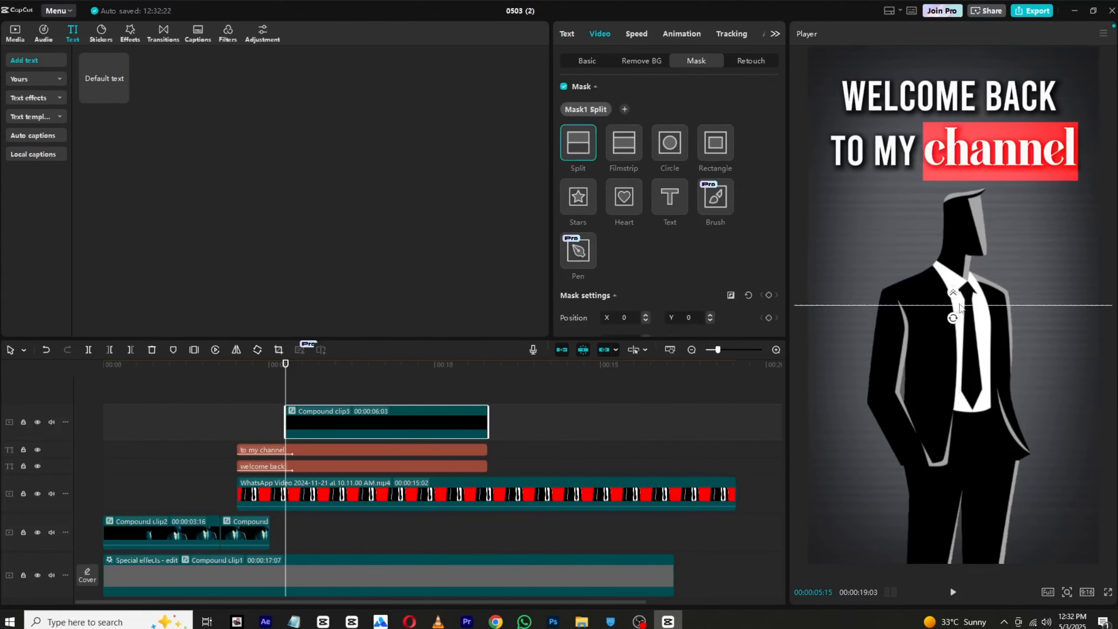
pyautogui.moveTo(960, 307); pyautogui.dragTo(1028, 196)
pyautogui.moveTo(985, 237); pyautogui.dragTo(930, 238)
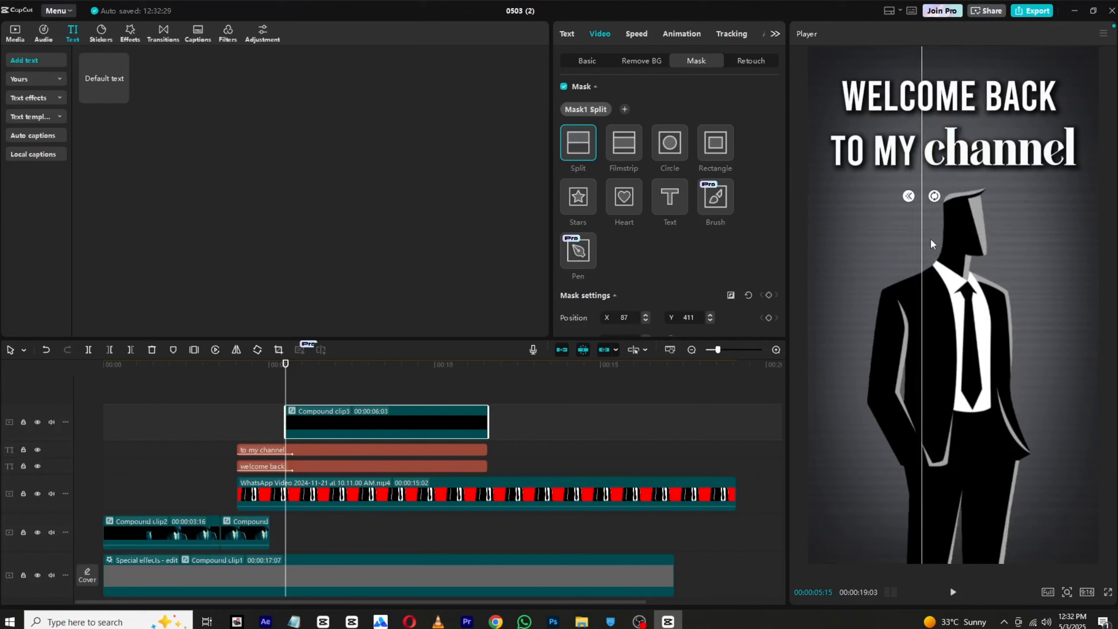
pyautogui.click(768, 295)
pyautogui.scroll(-2, 749, 220)
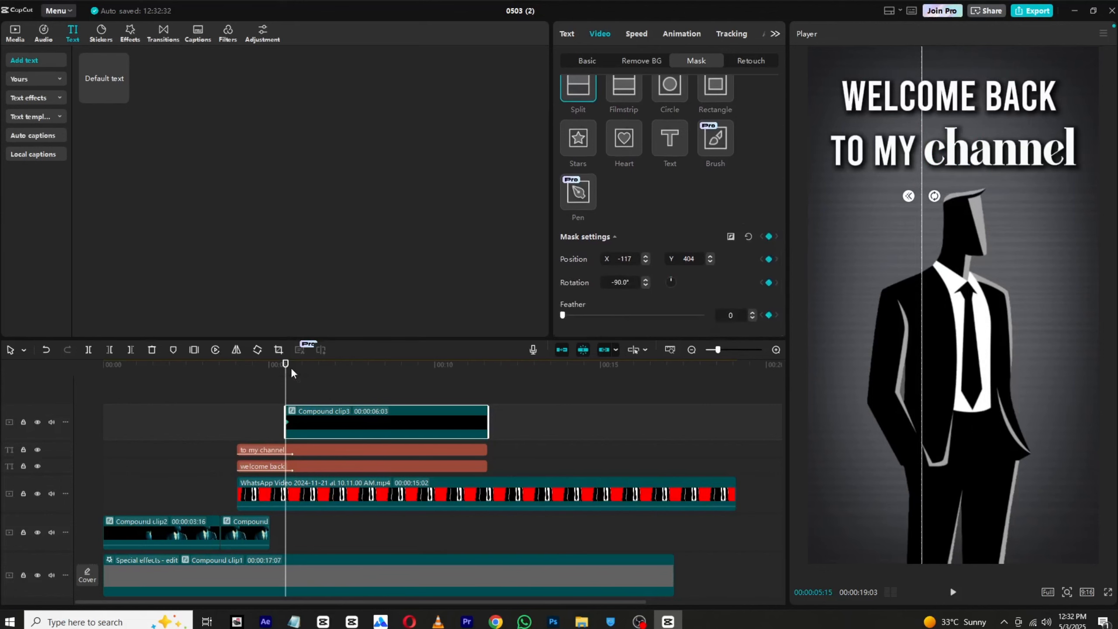
# Step: Move the Split mask to X 524, Y 380 at 00:00:06:15 and apply the Cubic Out preset curve between its keyframes
pyautogui.moveTo(291, 373); pyautogui.dragTo(319, 373)
pyautogui.moveTo(930, 280); pyautogui.dragTo(1095, 283)
pyautogui.rightClick(319, 423)
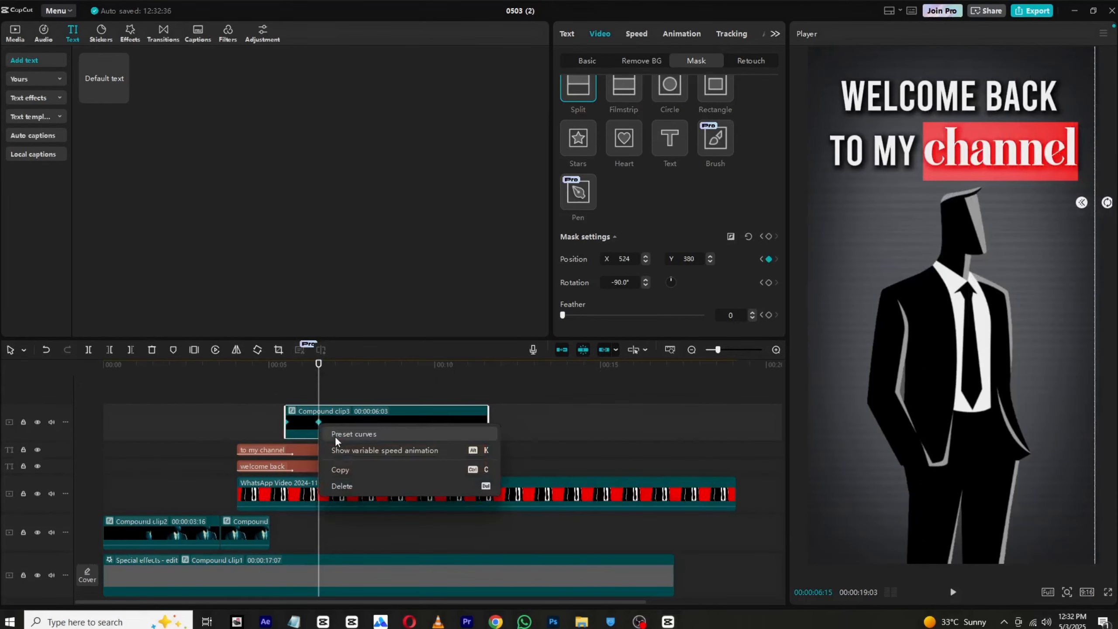
pyautogui.click(336, 432)
pyautogui.click(406, 513)
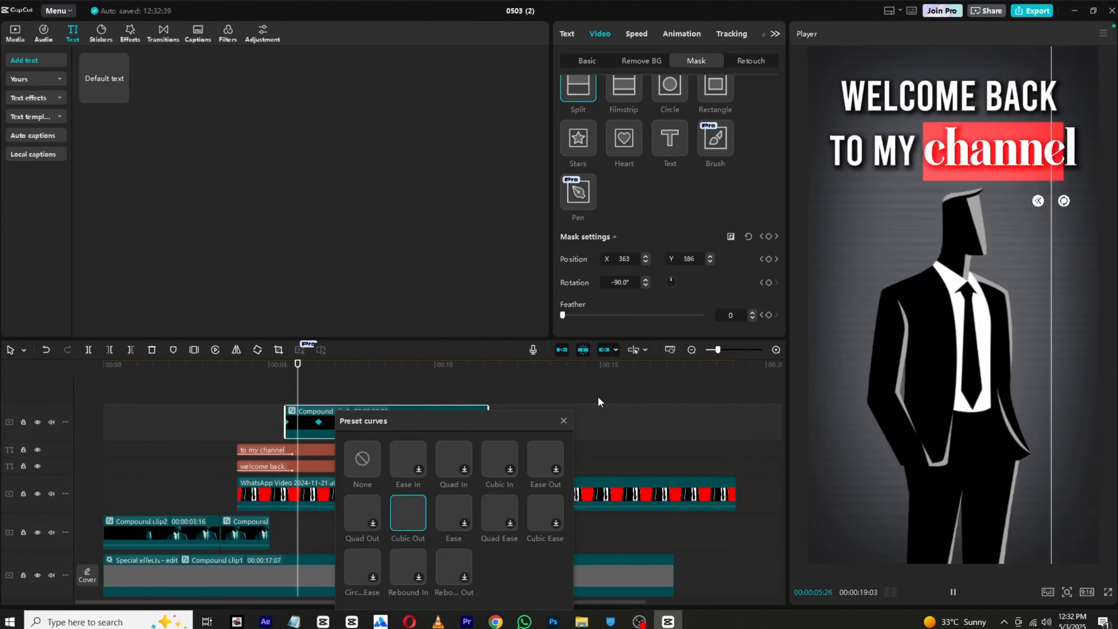
pyautogui.click(564, 421)
# Step: Play the video from the beginning to check the red box reveal behind "channel"
pyautogui.click(177, 365)
pyautogui.moveTo(126, 378); pyautogui.dragTo(45, 378)
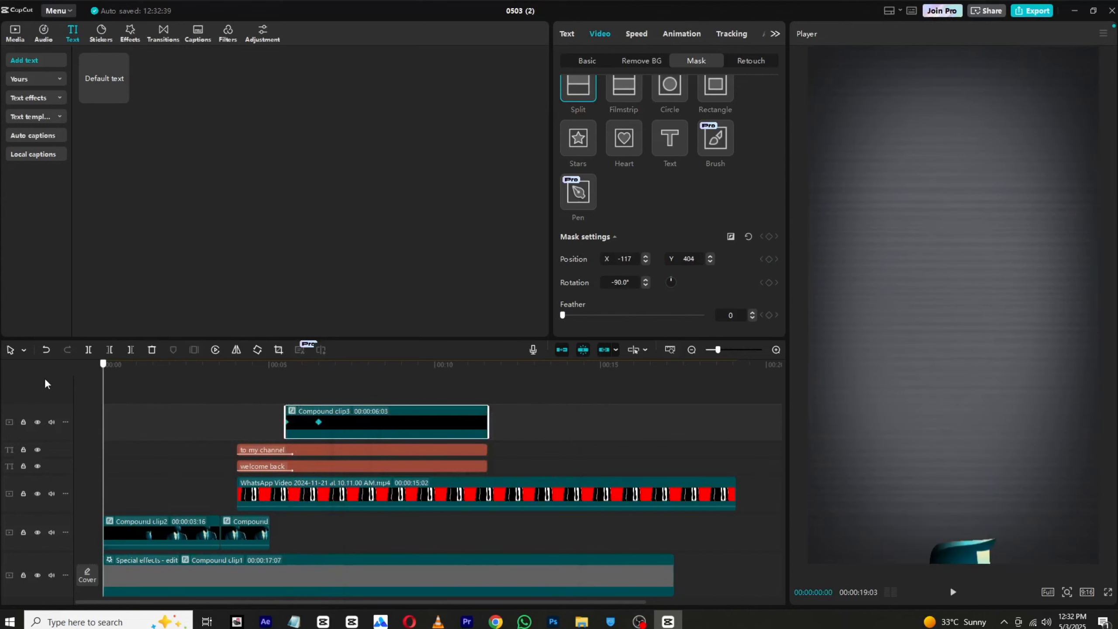
pyautogui.press('space')
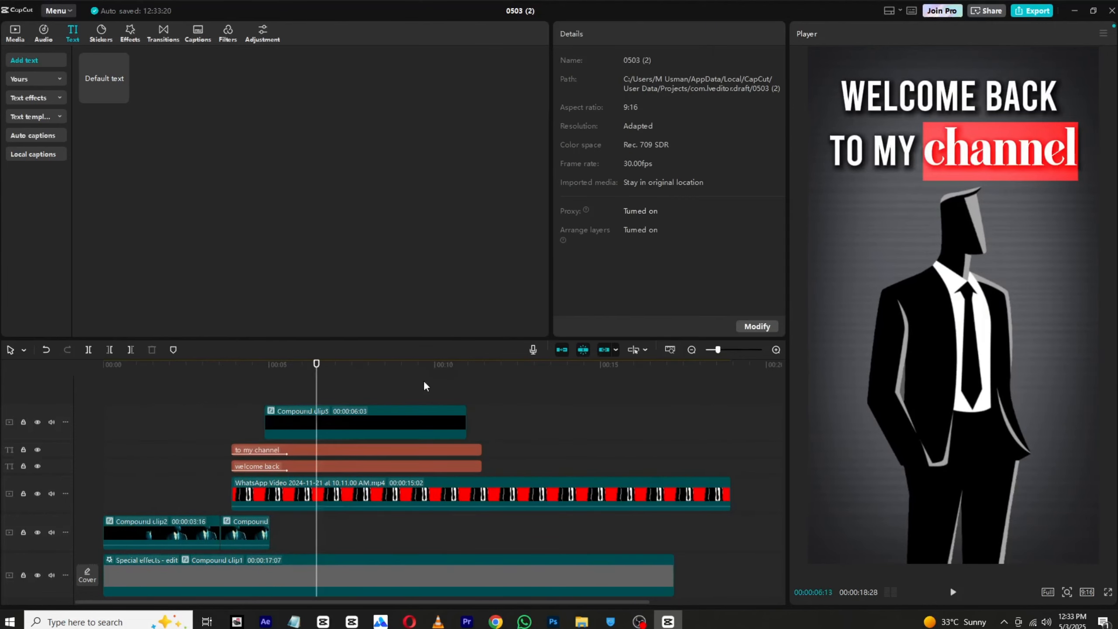
# Step: Combine the red box clip, both title texts and the suited-figure video beneath them into one compound clip
pyautogui.moveTo(424, 381); pyautogui.dragTo(334, 492)
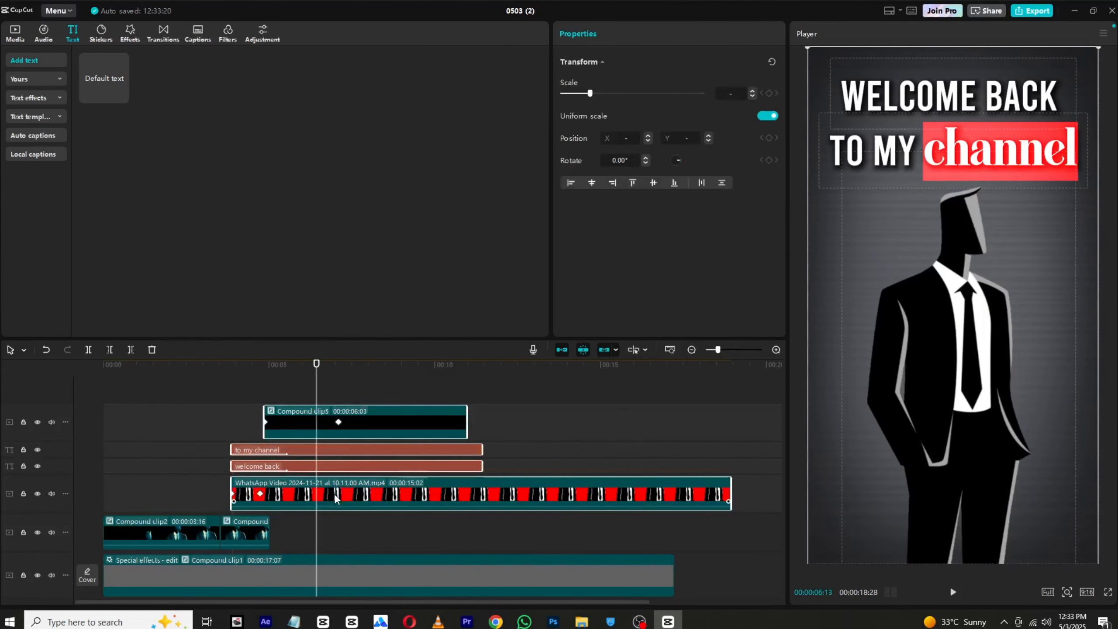
pyautogui.rightClick(333, 493)
pyautogui.click(354, 430)
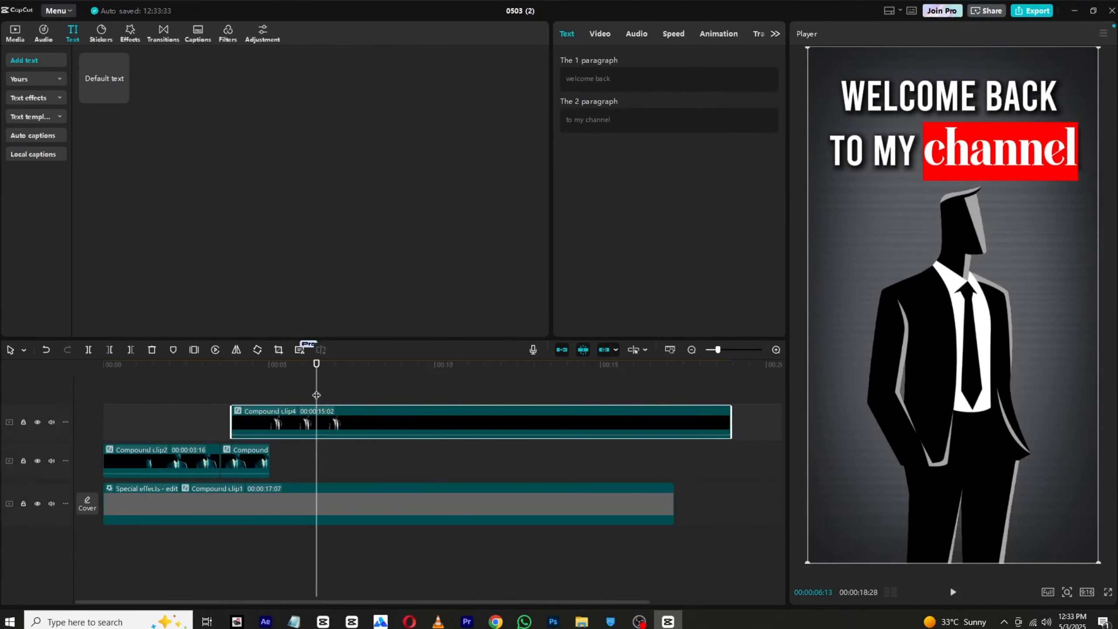
# Step: Trim the new compound clip and the background clip so both end at 00:00:07:06
pyautogui.moveTo(311, 370); pyautogui.dragTo(343, 381)
pyautogui.click(90, 350)
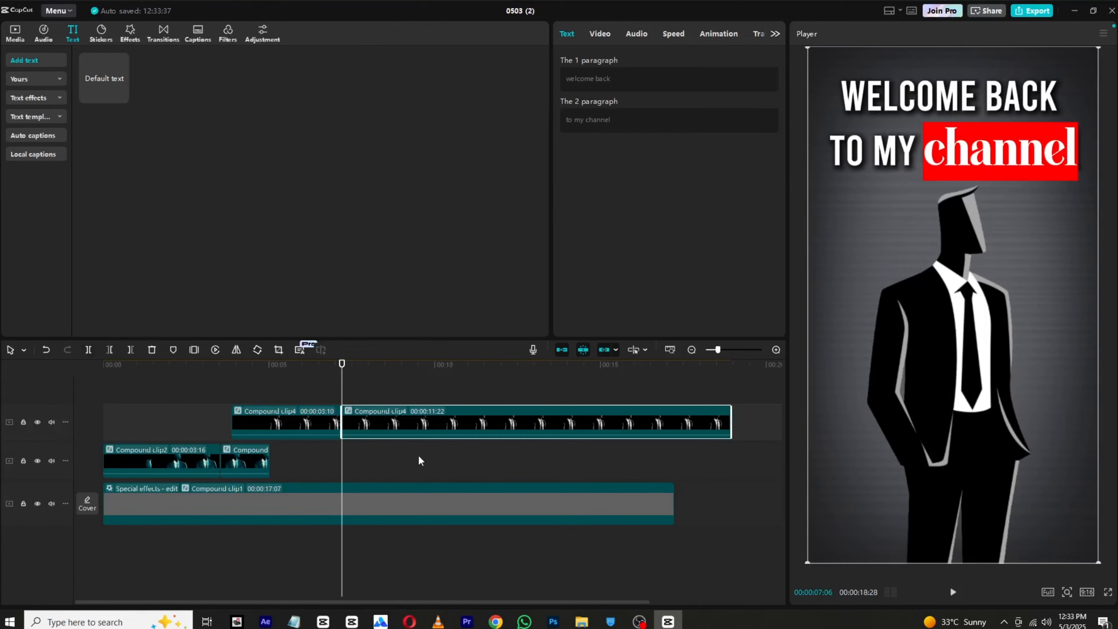
pyautogui.click(390, 498)
pyautogui.click(129, 351)
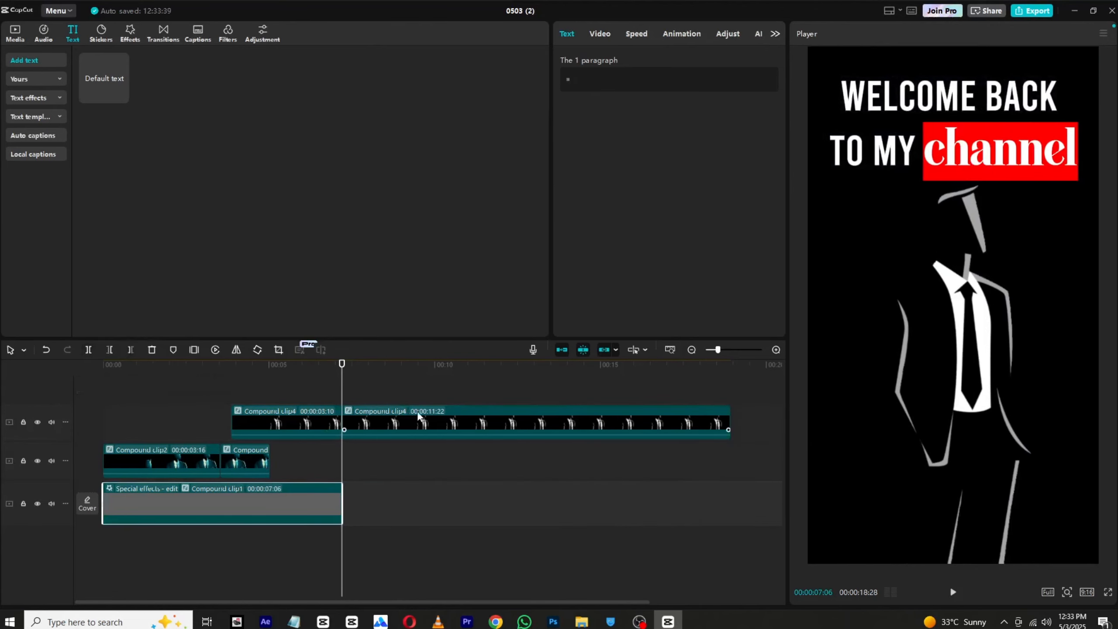
pyautogui.click(417, 411)
pyautogui.press('Delete')
# Step: Play the shortened sequence from the start to review both figures and their titles
pyautogui.moveTo(342, 363); pyautogui.dragTo(124, 368)
pyautogui.scroll(3, 453, 475)
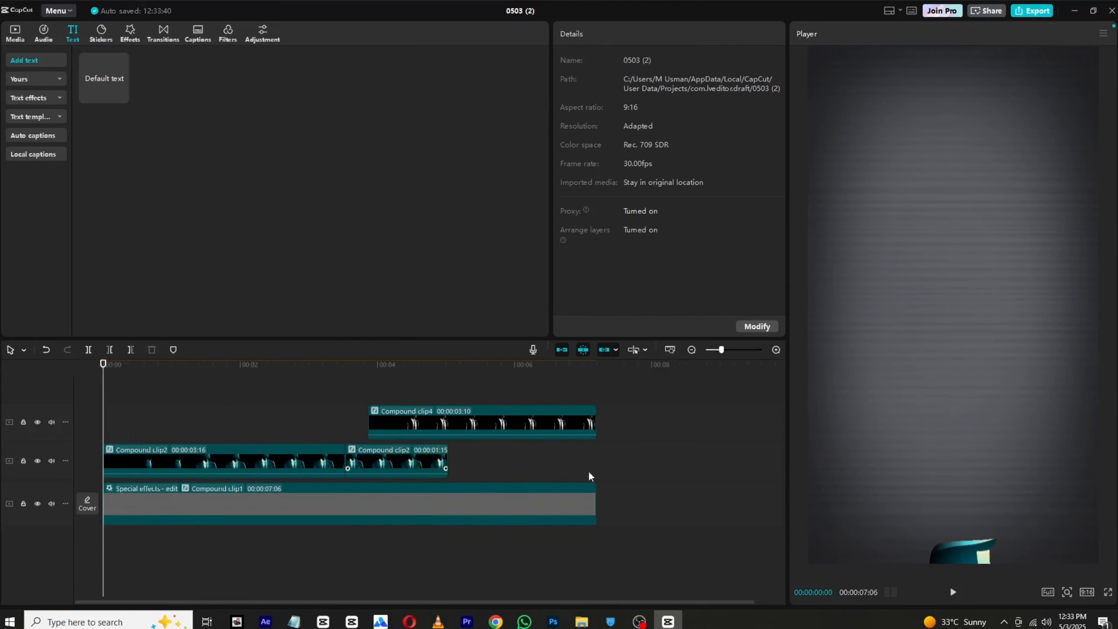
pyautogui.click(953, 593)
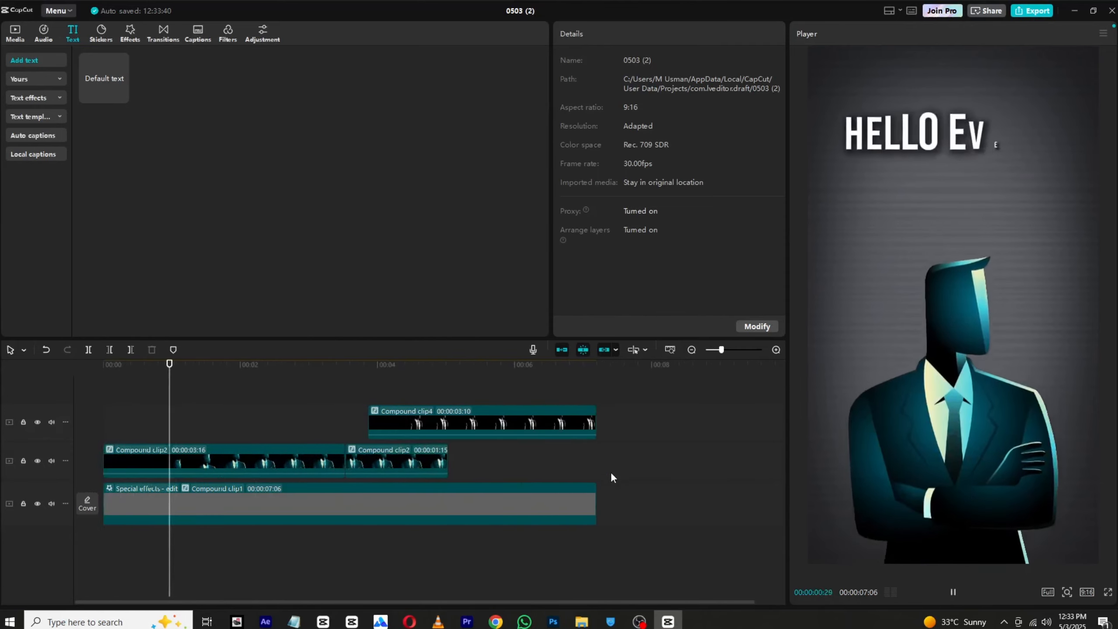